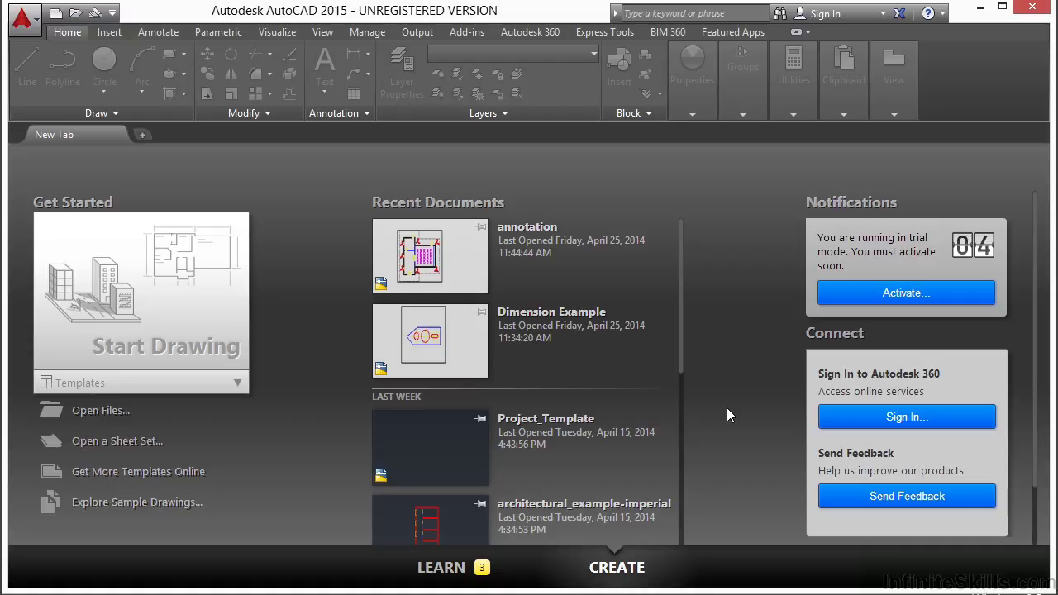
Start a new blank drawing, Drawing3, from the acad.dwt template
click(160, 385)
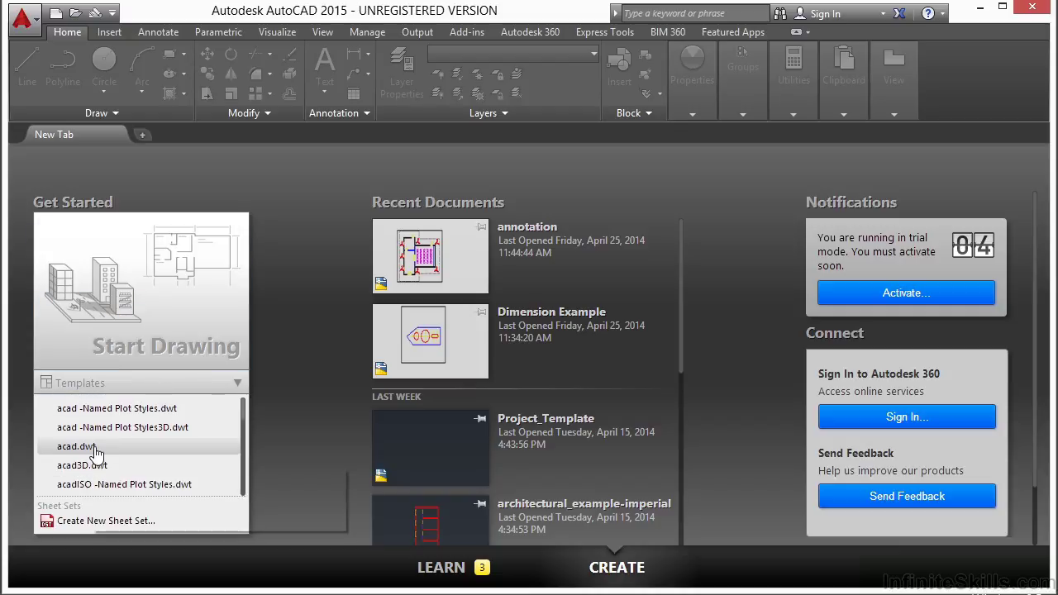
click(96, 450)
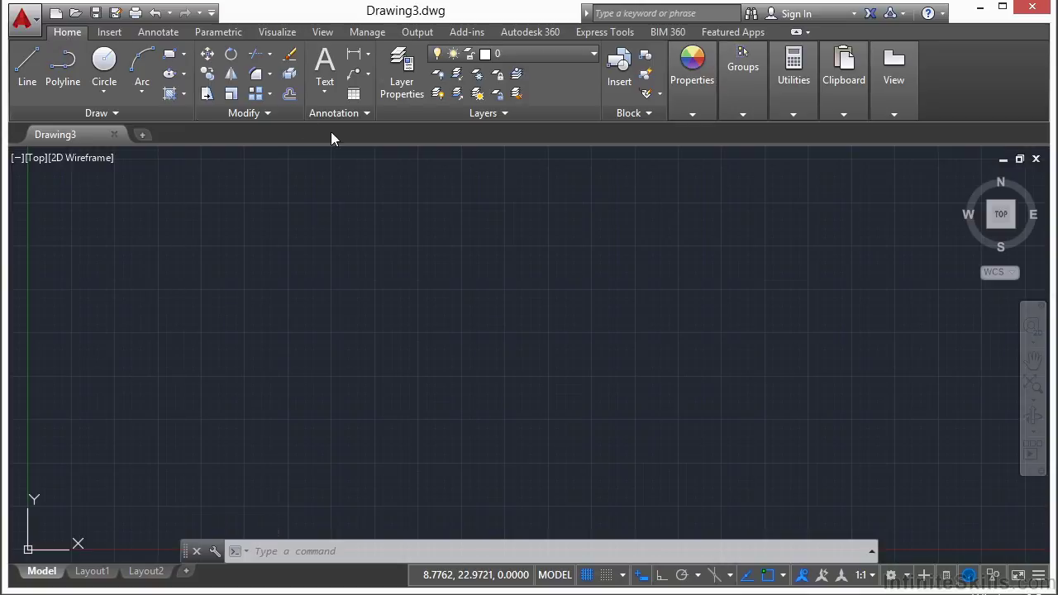
Start inserting a table with the Table tool from the Annotate ribbon
click(158, 31)
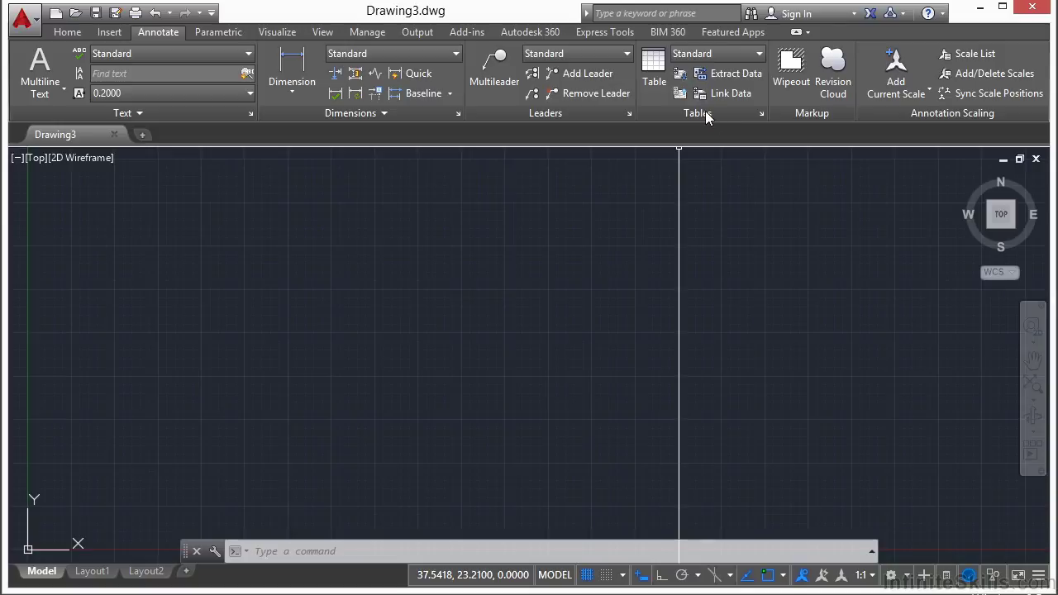
click(654, 64)
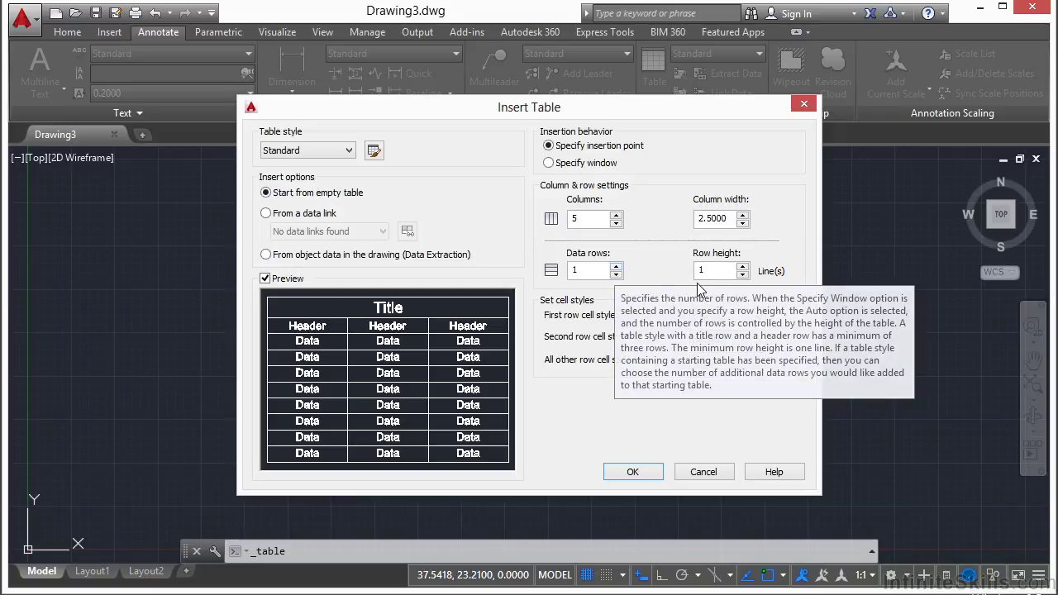
Enter 4 data rows and review the table styles in the Table Style manager
double_click(580, 270)
text(4)
click(591, 219)
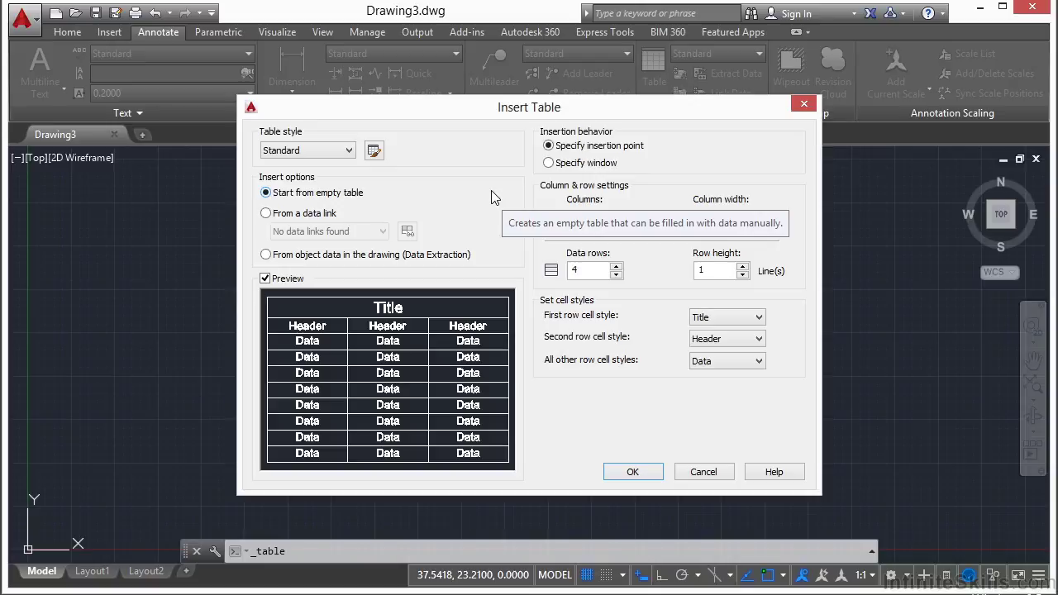
click(310, 151)
click(441, 176)
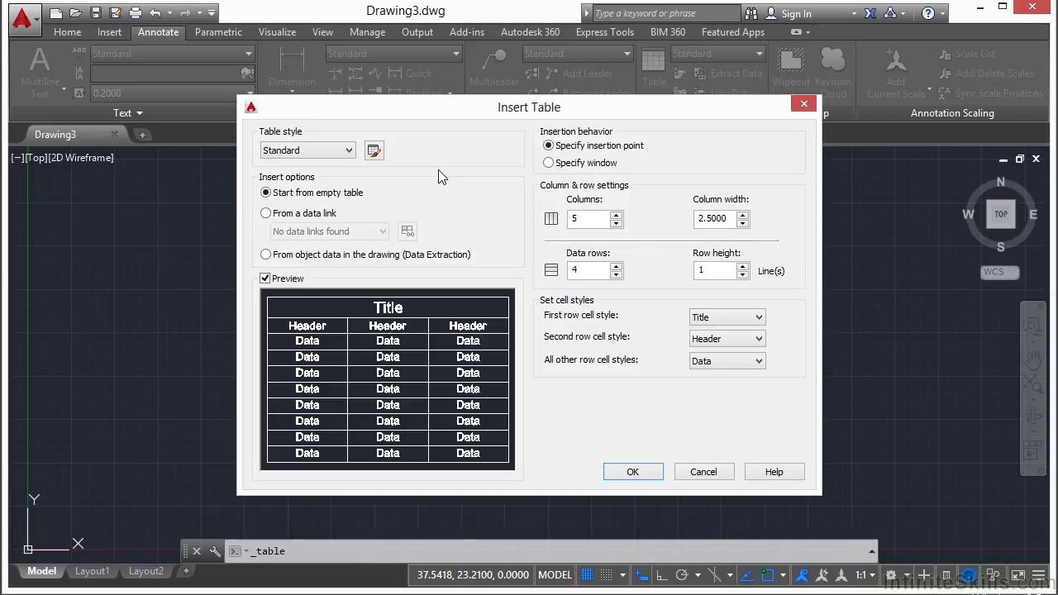
click(373, 151)
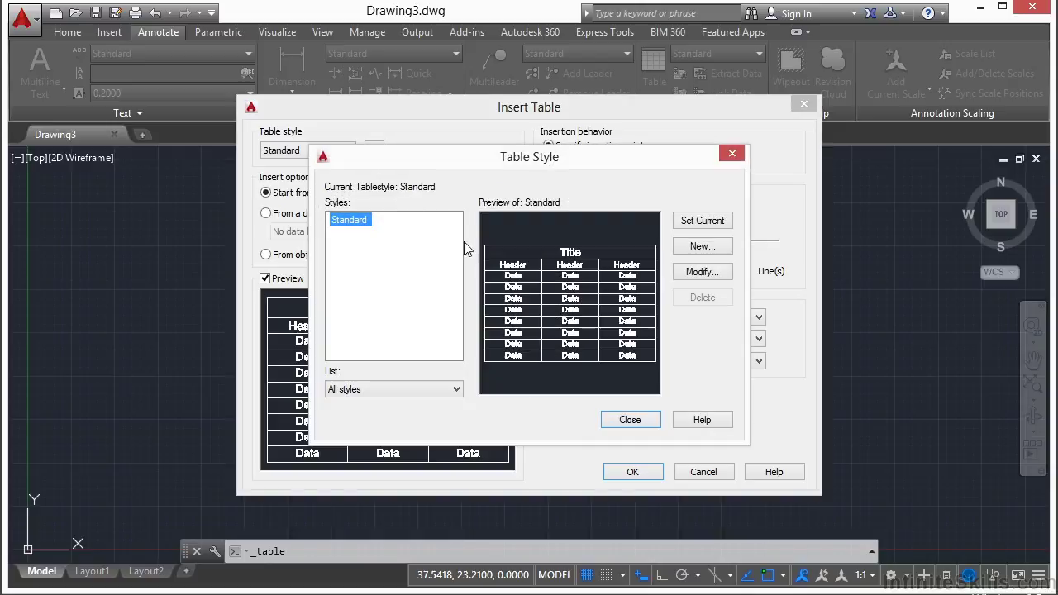
click(625, 421)
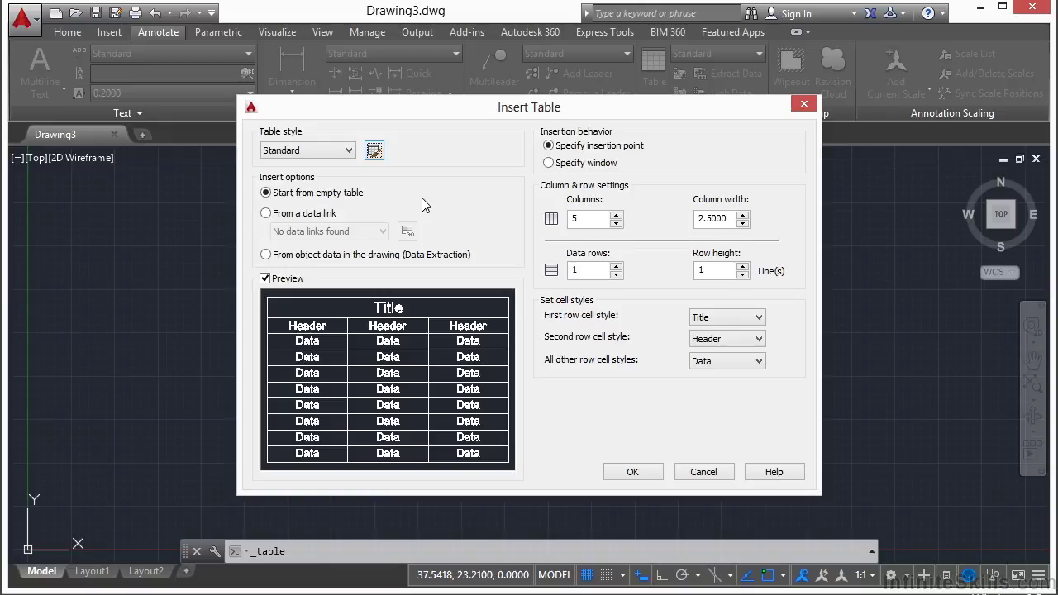
Bring the data row count to 4 and accept the 5-column table settings
mouse_move(403, 309)
click(616, 267)
double_click(616, 268)
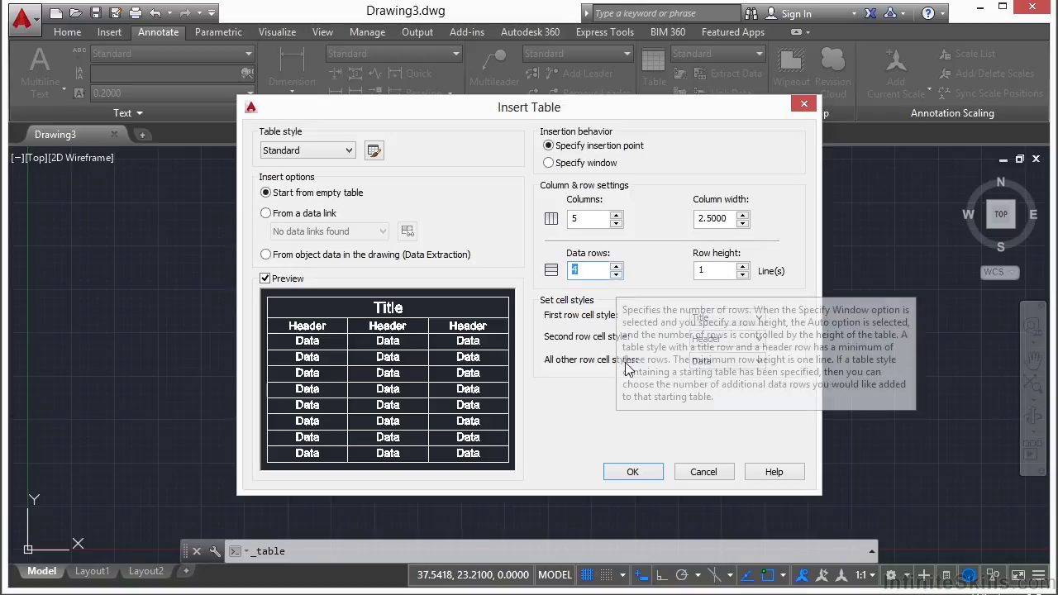
click(632, 472)
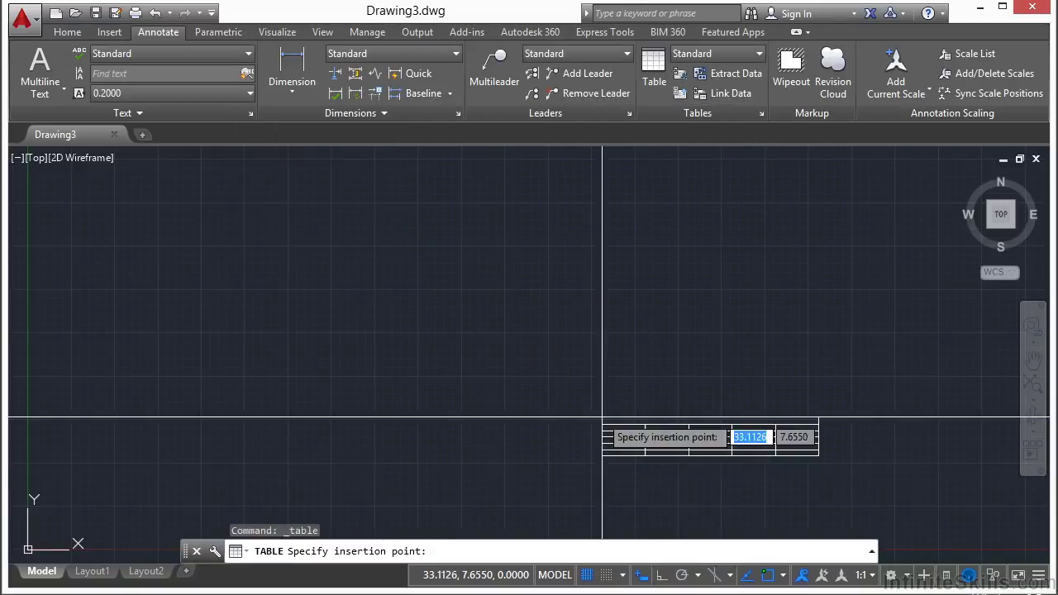
Place the table in the drawing and title it 'title'
click(381, 263)
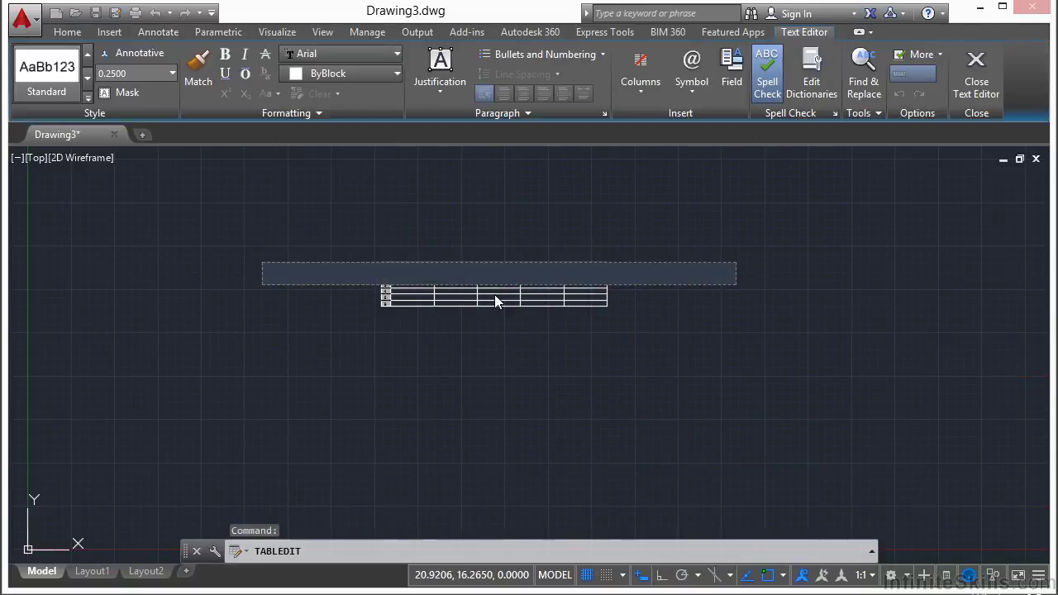
text(title)
scroll(494, 299, up, 1)
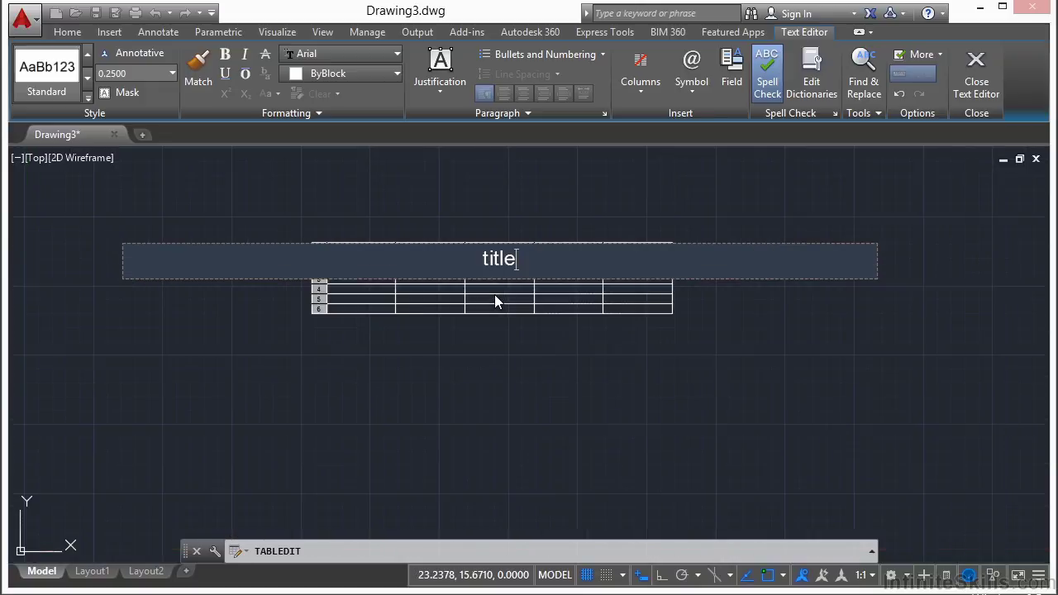
key(Tab)
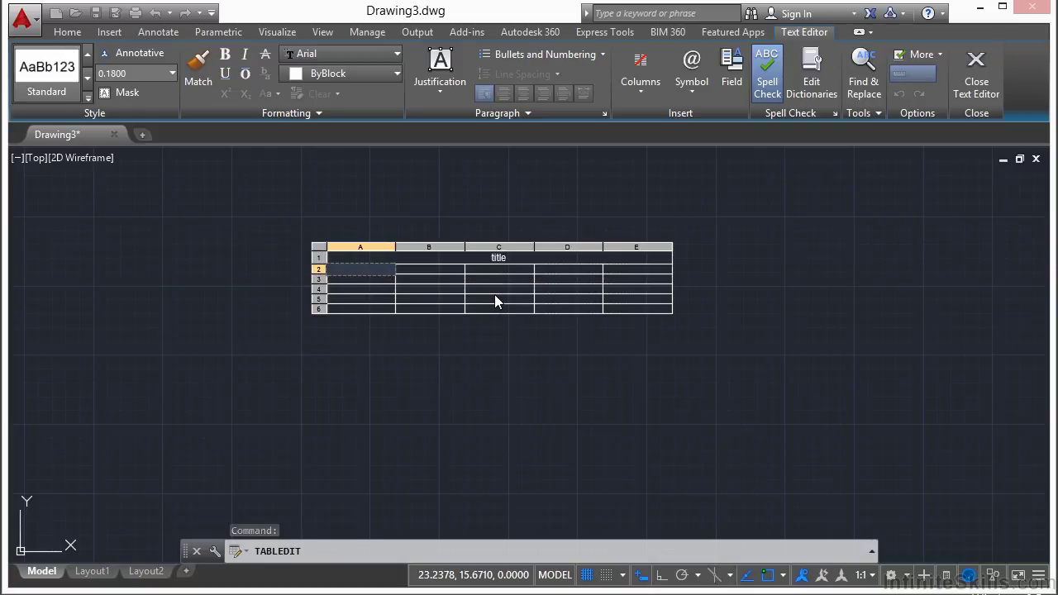
scroll(474, 269, up, 1)
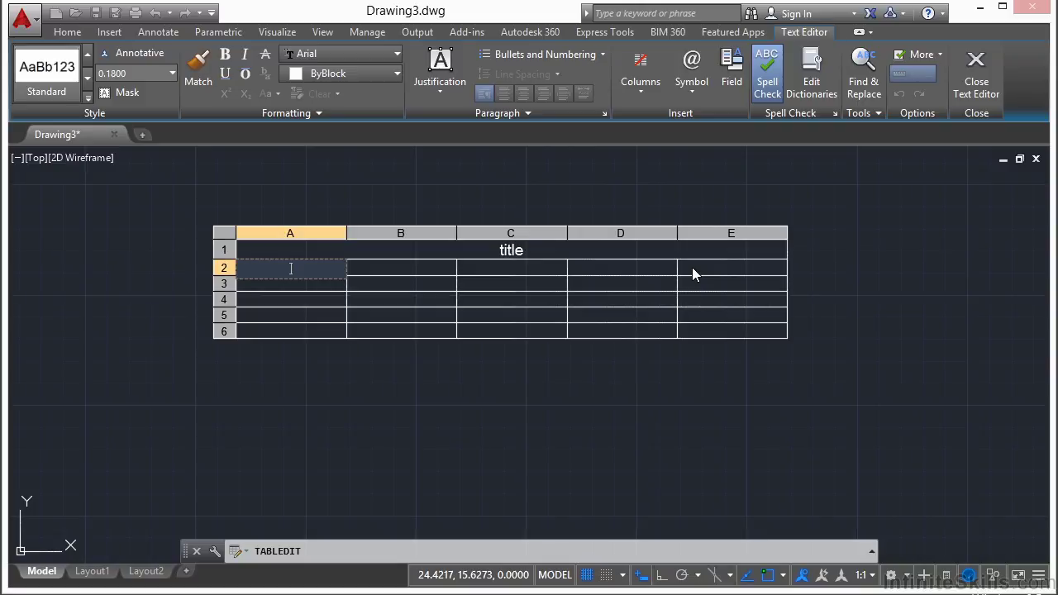
Enter 1, 2, 55 and 17 down cells A2–A5 and finish editing
text(1)
key(Return)
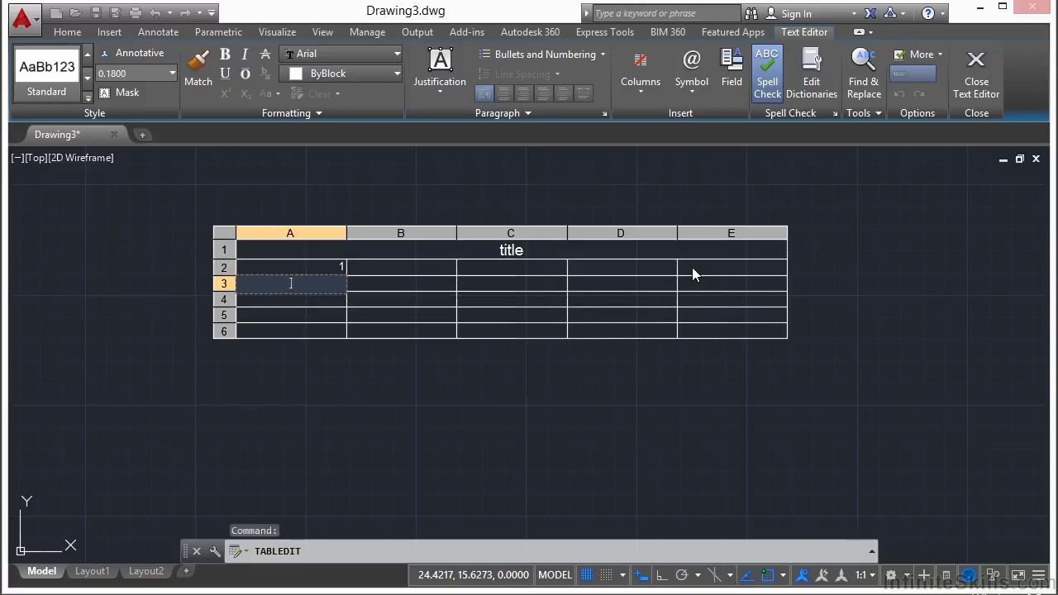
key(Return)
text(55)
key(Return)
text(17)
key(Return)
key(Escape)
click(361, 283)
key(Escape)
Replace 17 with 34 in cell A5 of the table
click(516, 420)
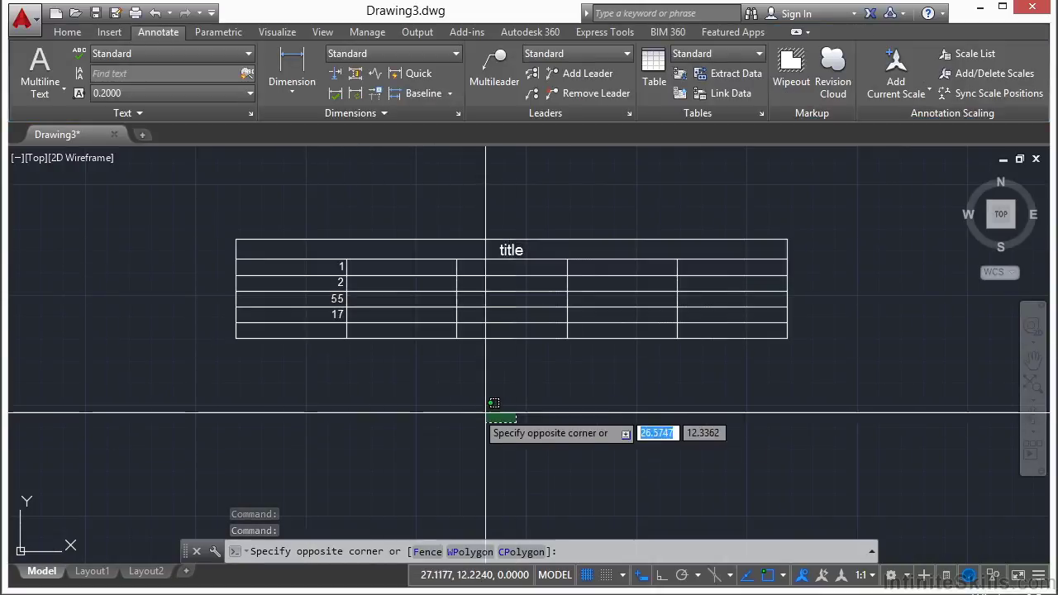
click(659, 341)
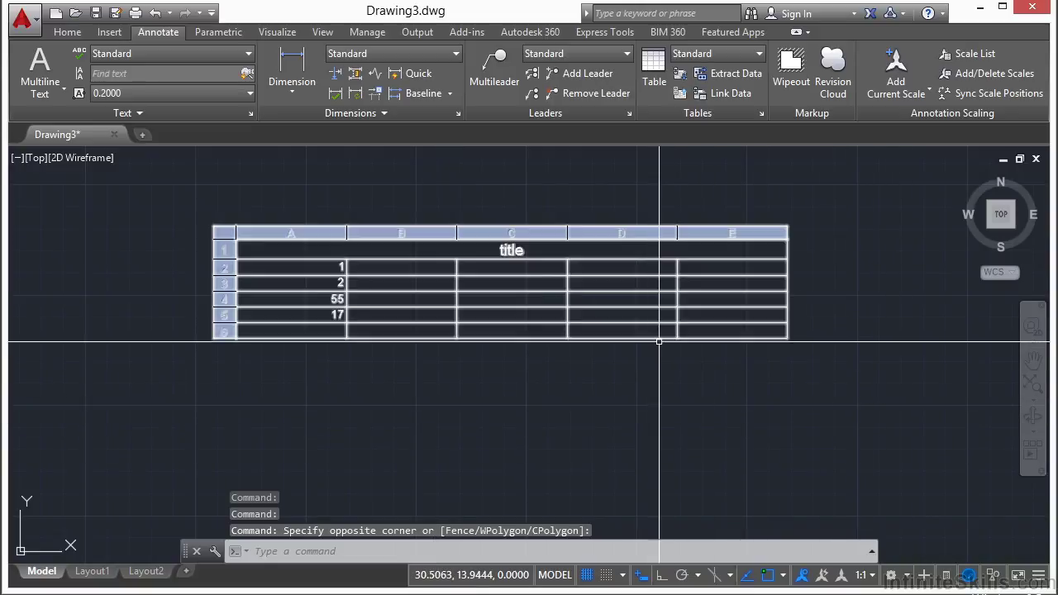
middle_drag(498, 310, 539, 355)
click(533, 360)
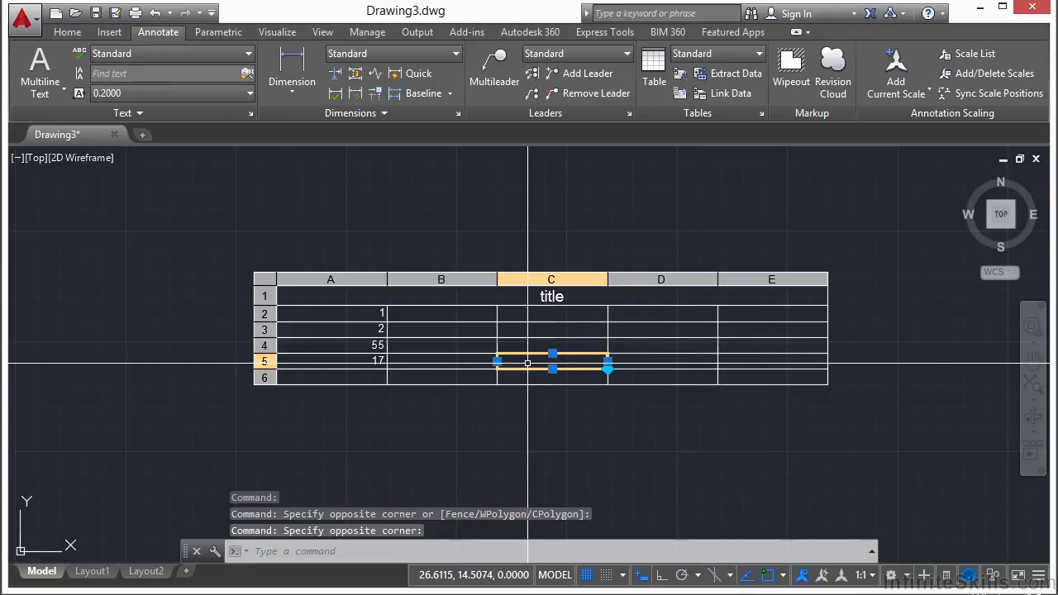
click(360, 362)
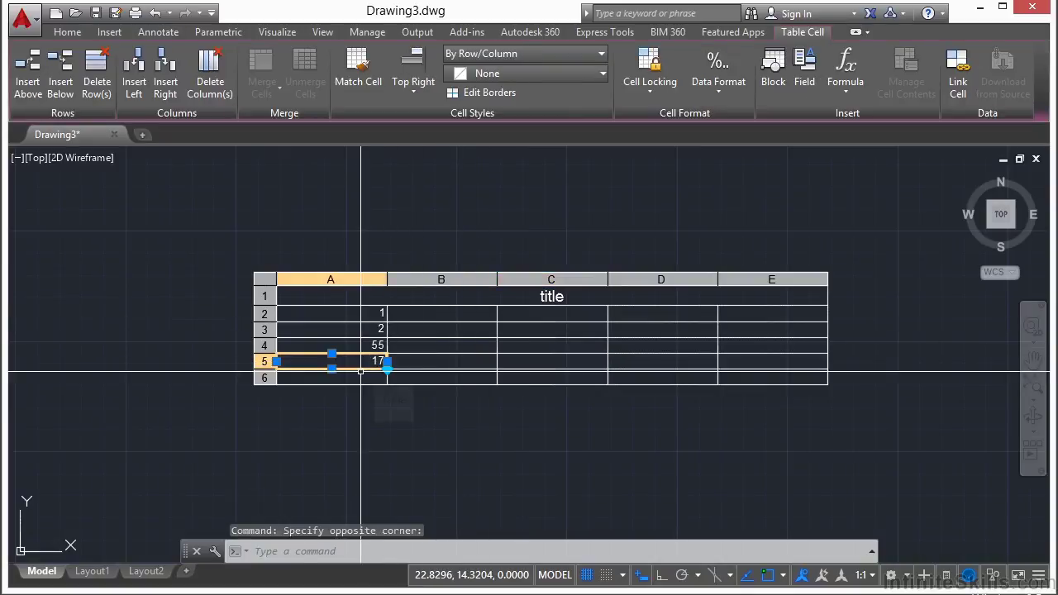
text(34)
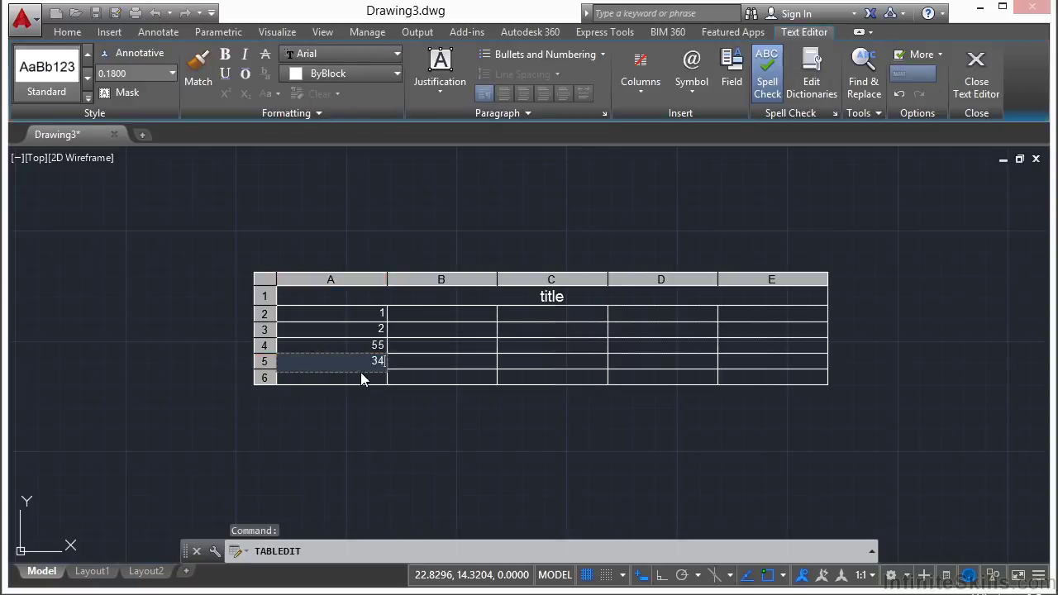
click(356, 378)
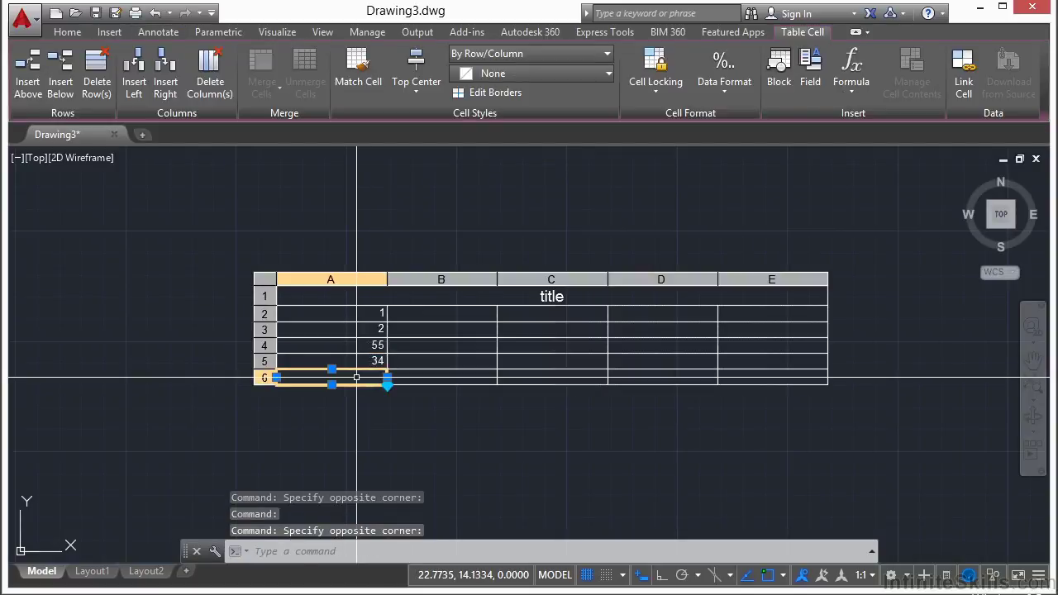
double_click(350, 378)
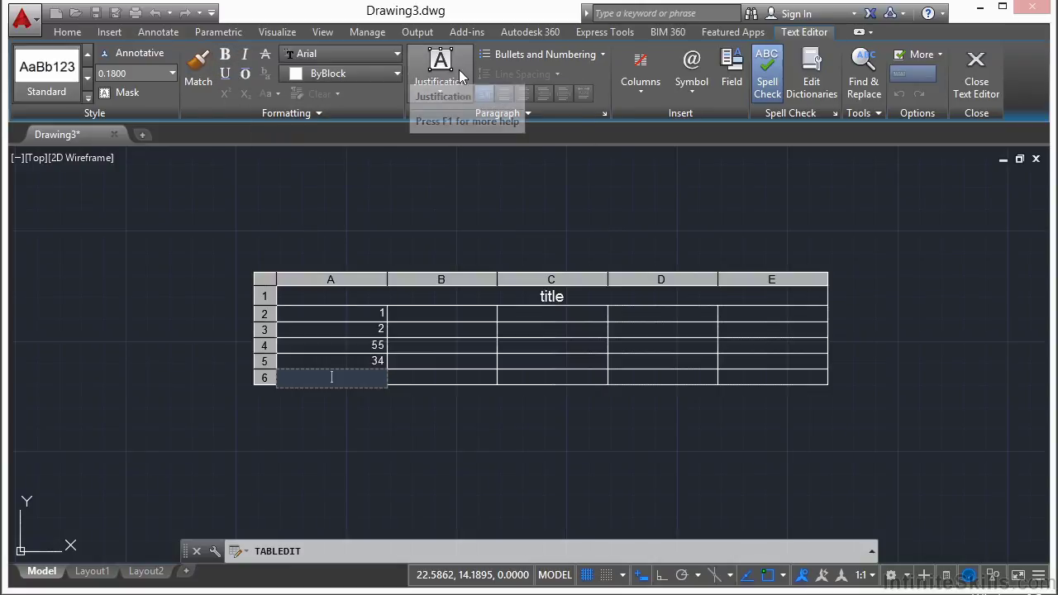
click(405, 220)
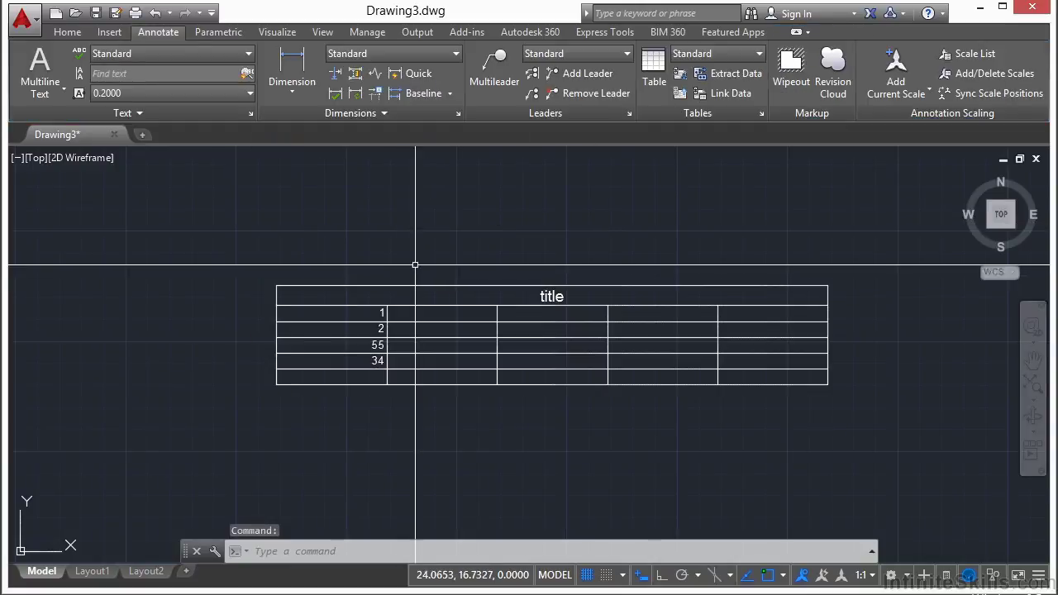
Give cell A6 a Sum formula over A2:A5, showing the total 92
scroll(415, 267, up, 2)
click(322, 444)
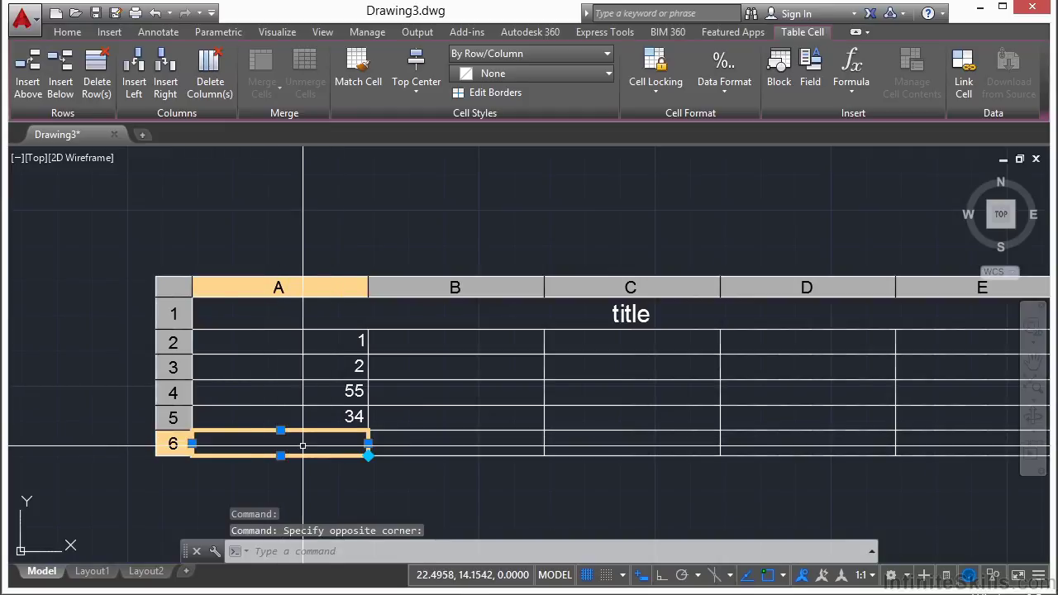
click(724, 79)
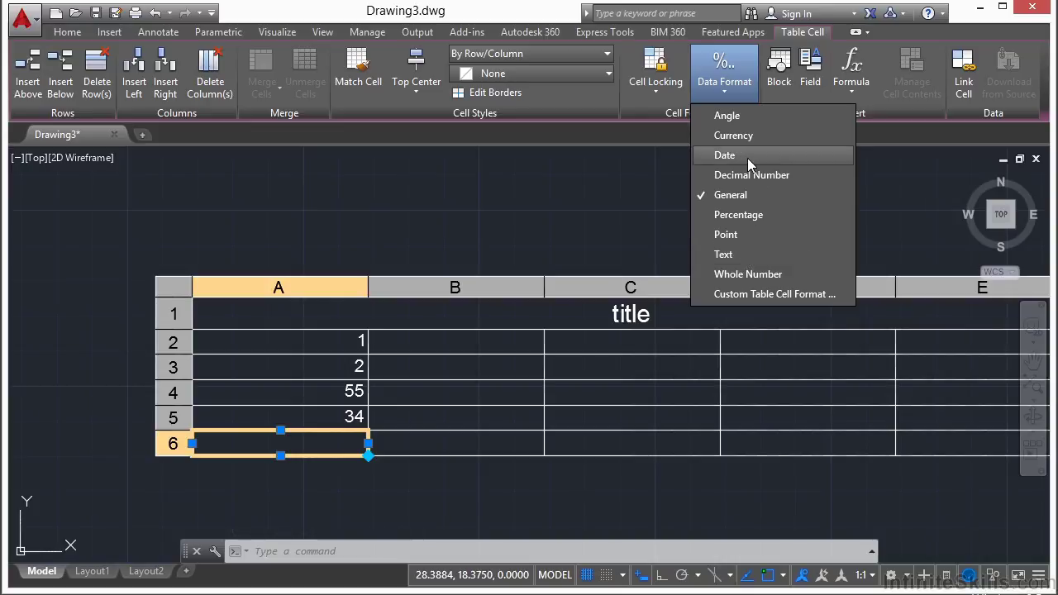
click(854, 86)
click(855, 87)
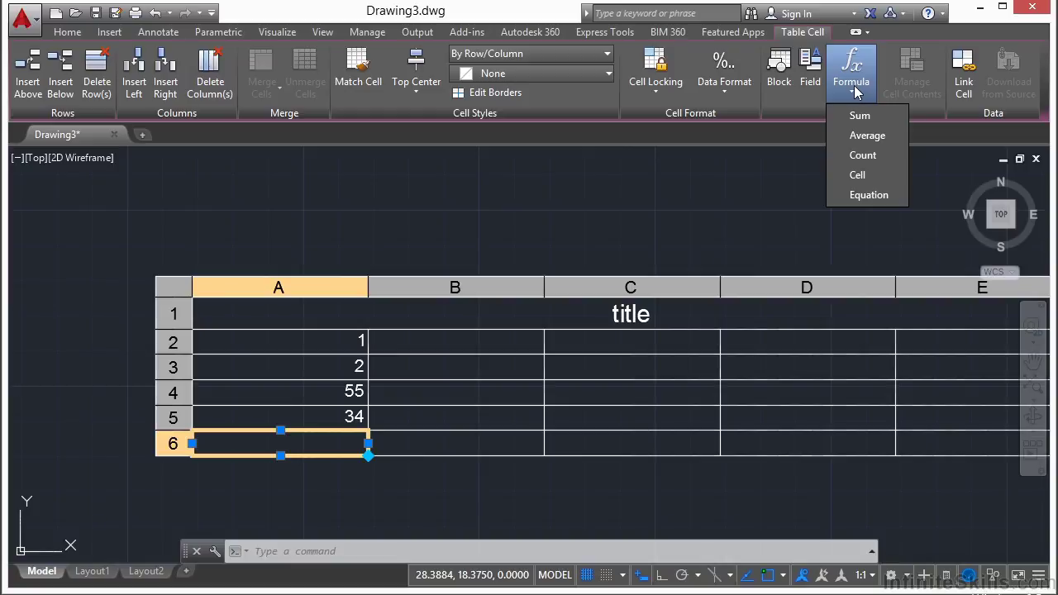
click(861, 115)
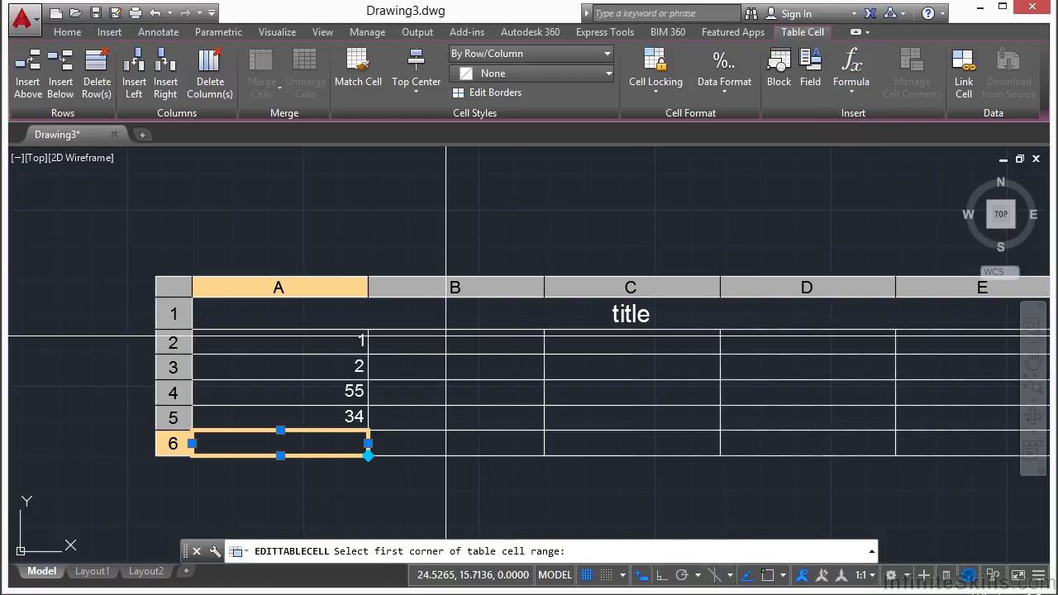
click(323, 415)
click(324, 338)
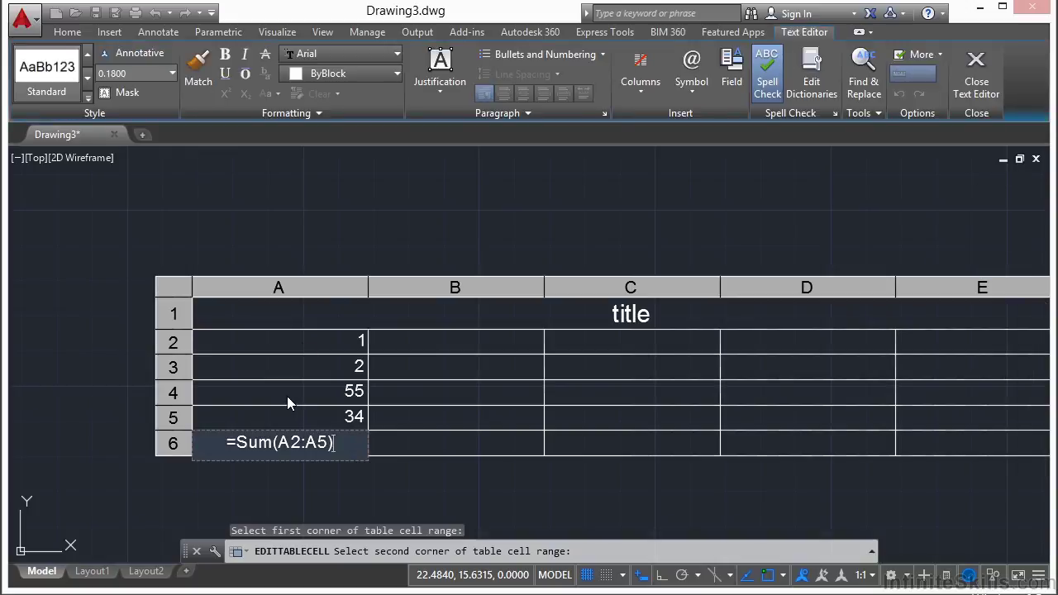
click(394, 483)
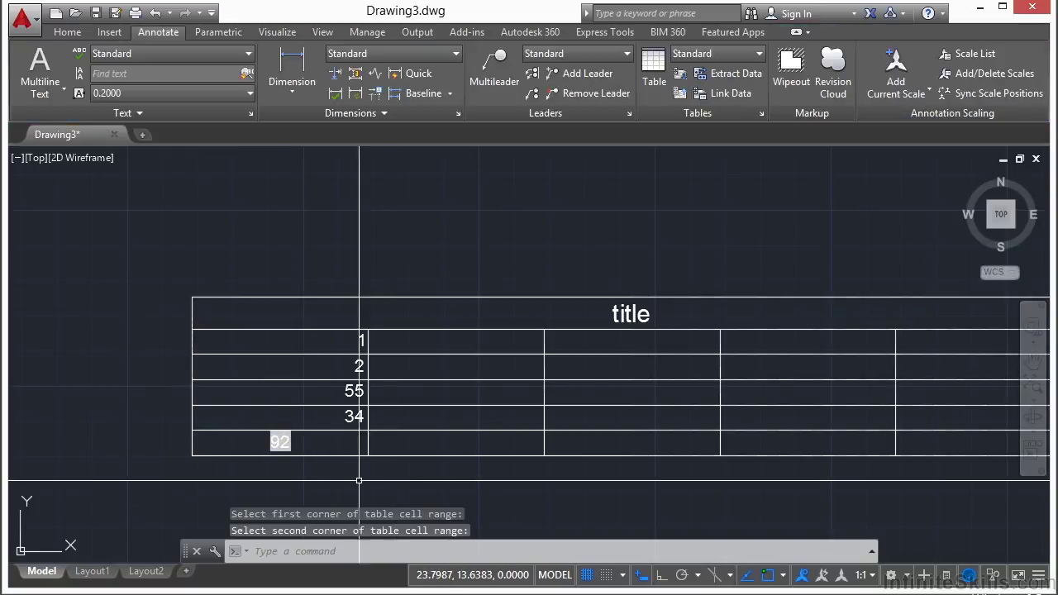
Change cell A2 from 1 to 200 so the A6 total updates to 291
scroll(278, 422, up, 2)
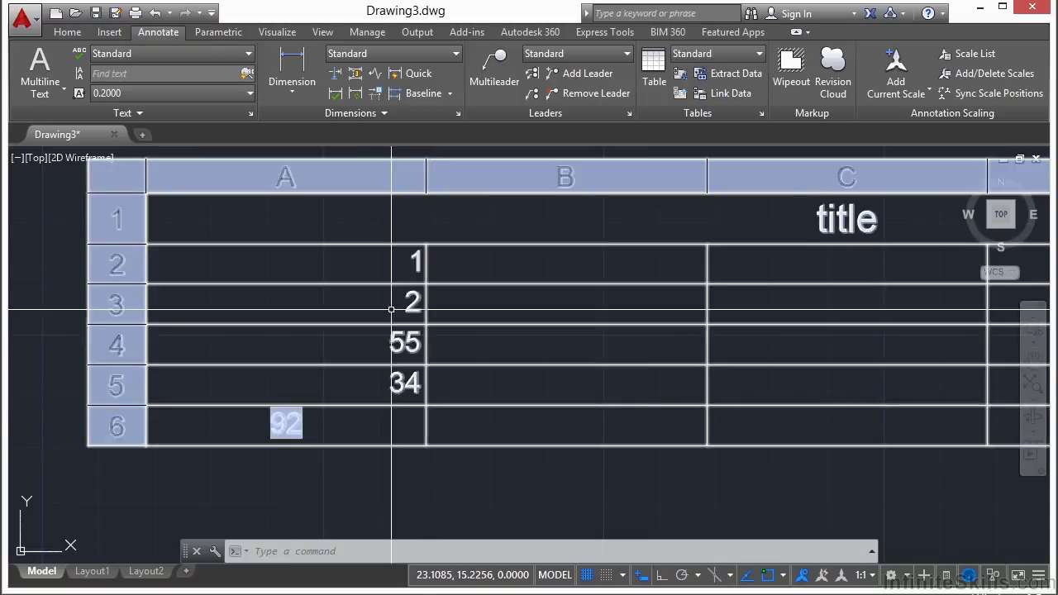
click(376, 261)
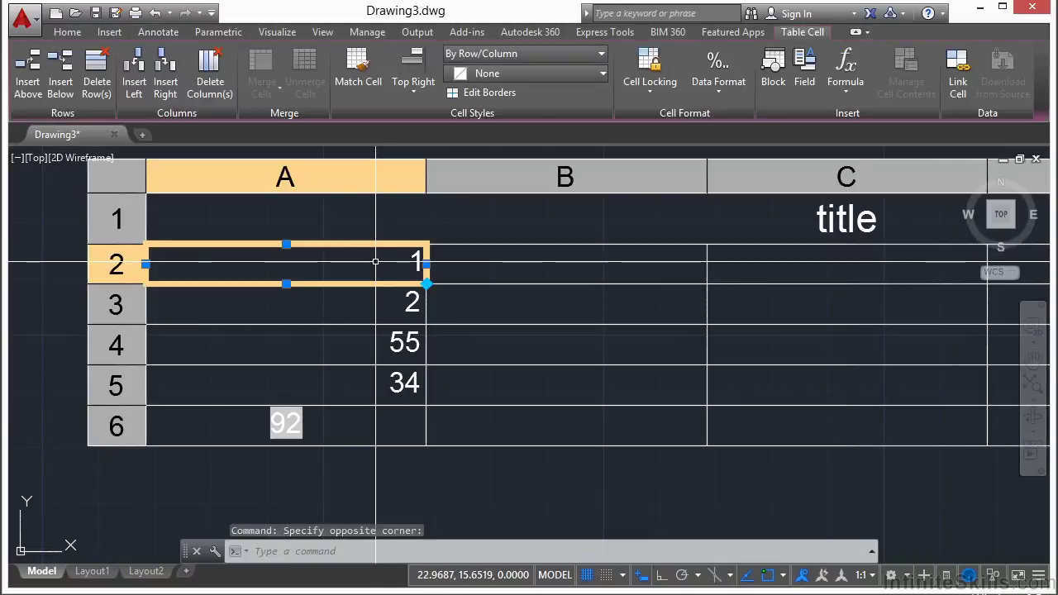
text(200)
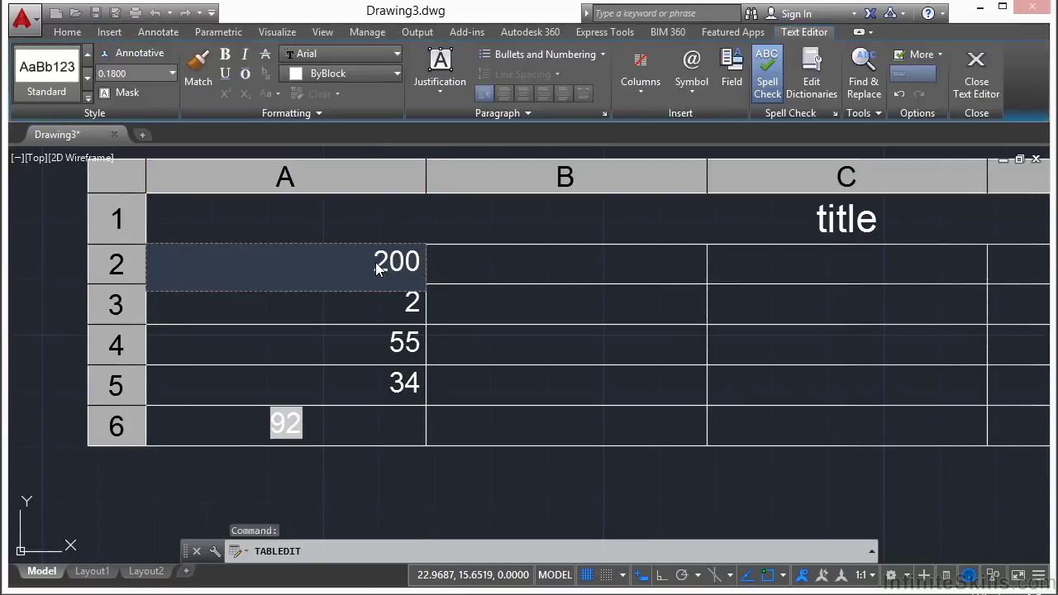
key(Return)
click(392, 494)
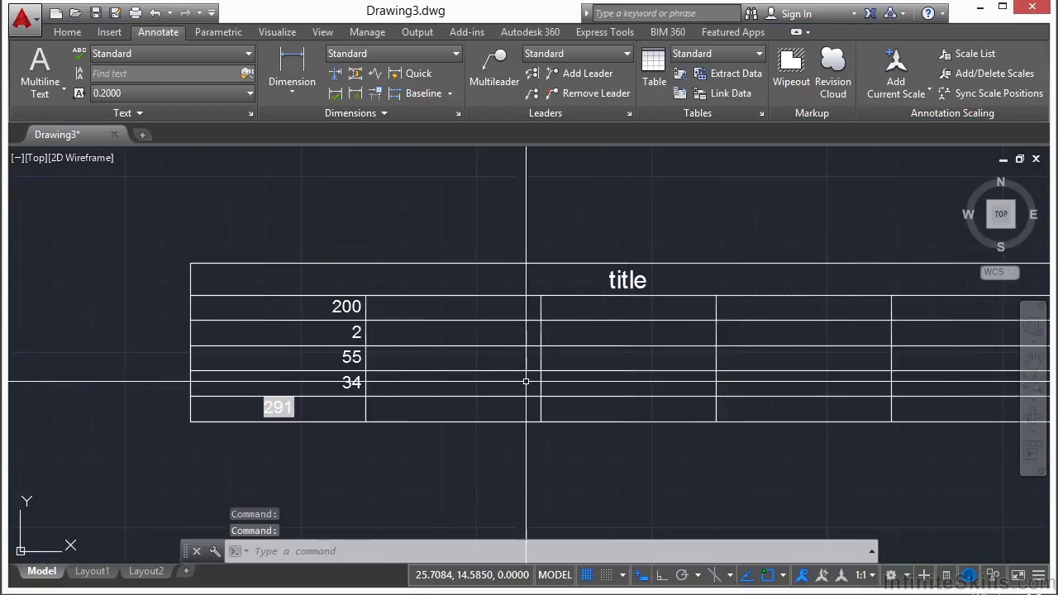
scroll(442, 342, down, 2)
click(342, 288)
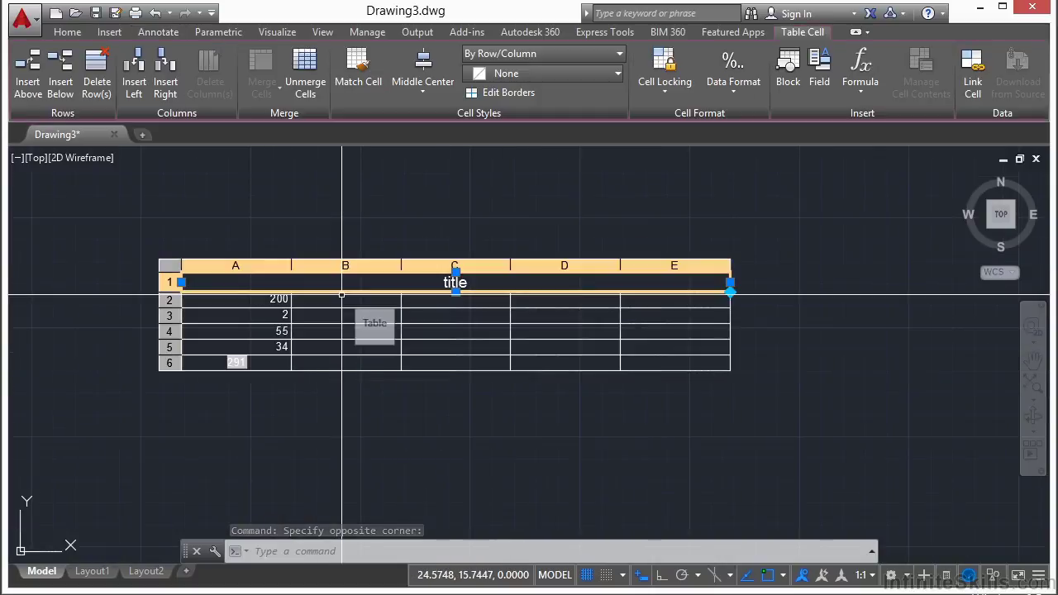
Stretch the title row taller using its cell grip, with object snap off
scroll(454, 285, up, 2)
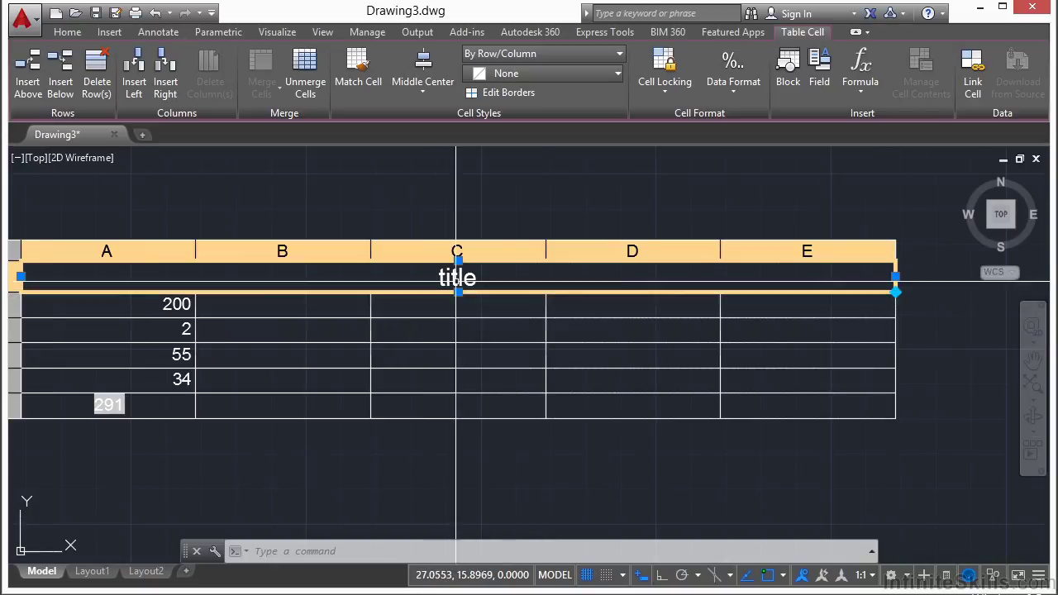
click(895, 277)
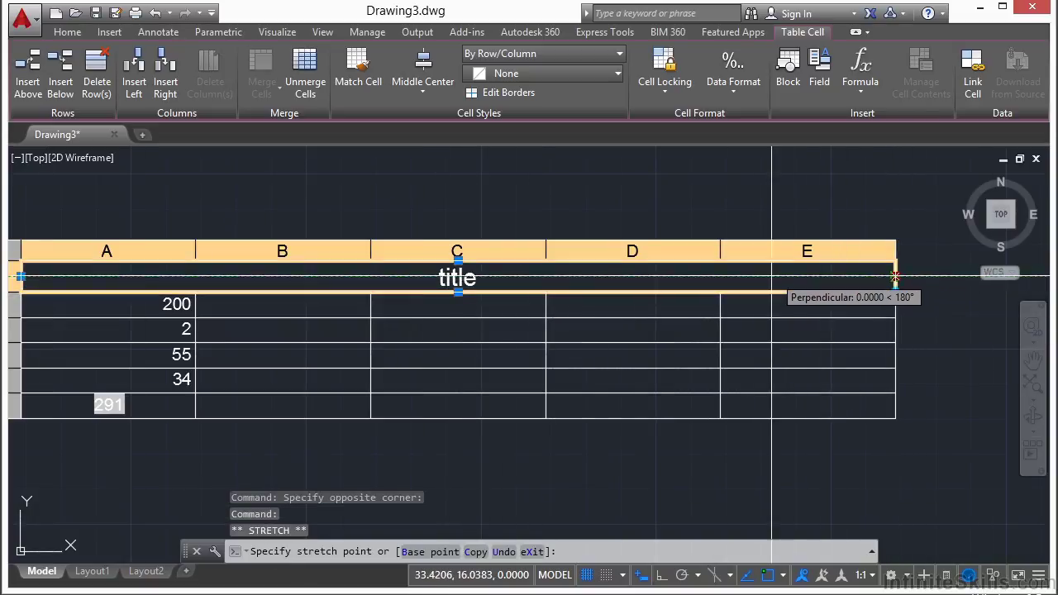
scroll(901, 276, down, 2)
click(627, 265)
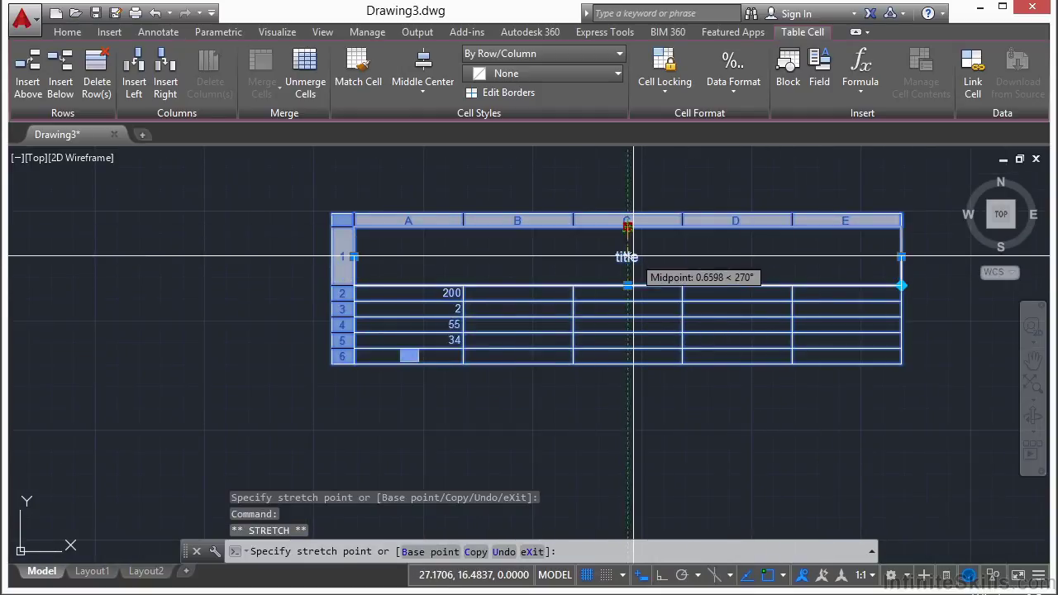
click(626, 249)
key(F3)
Narrow columns A and B by dragging their cell grips
click(409, 250)
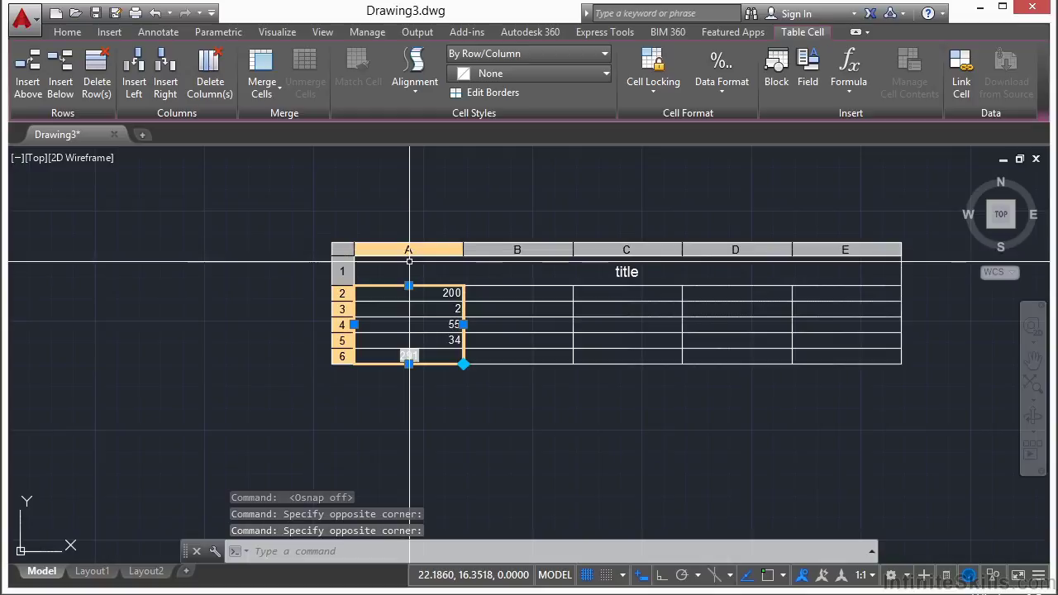
click(464, 323)
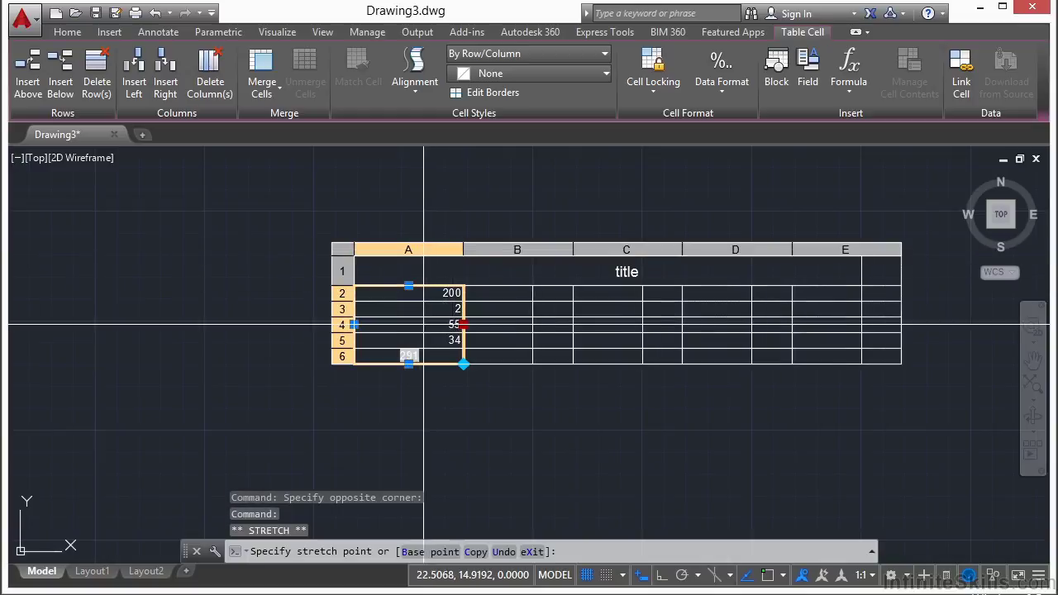
click(426, 260)
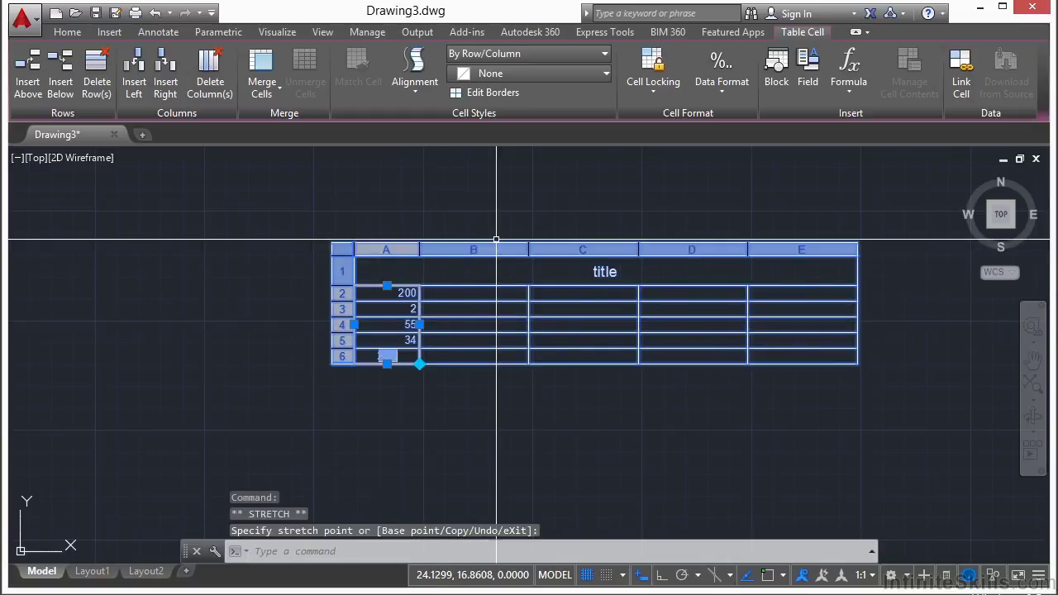
click(496, 249)
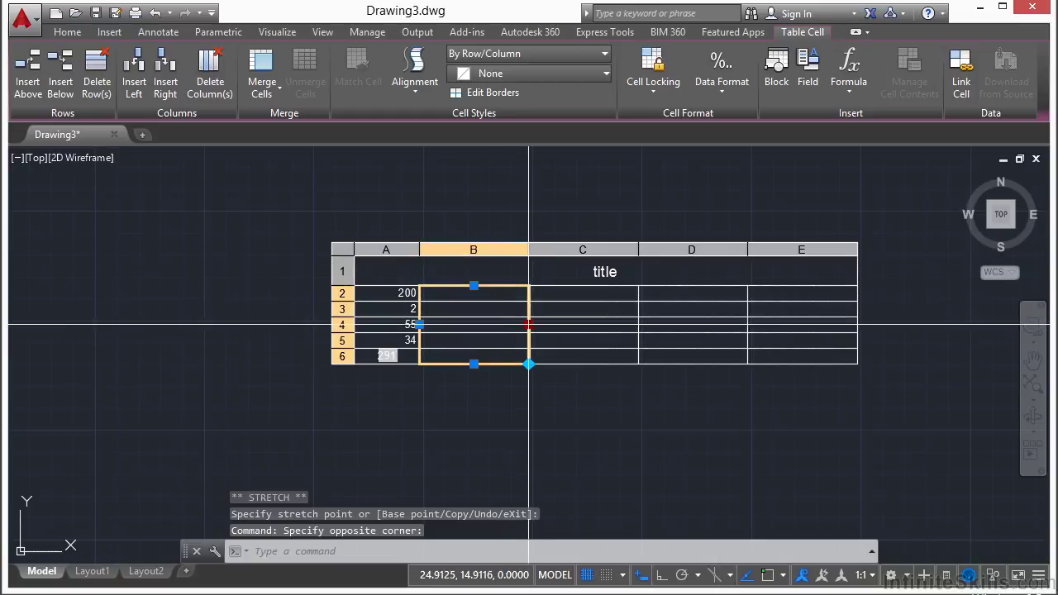
click(528, 324)
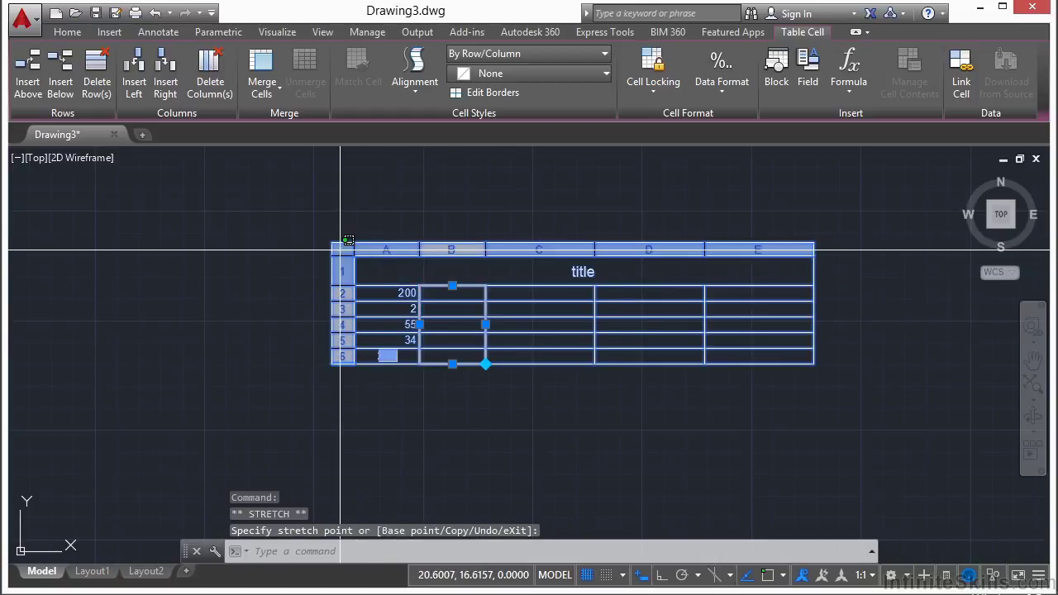
click(348, 240)
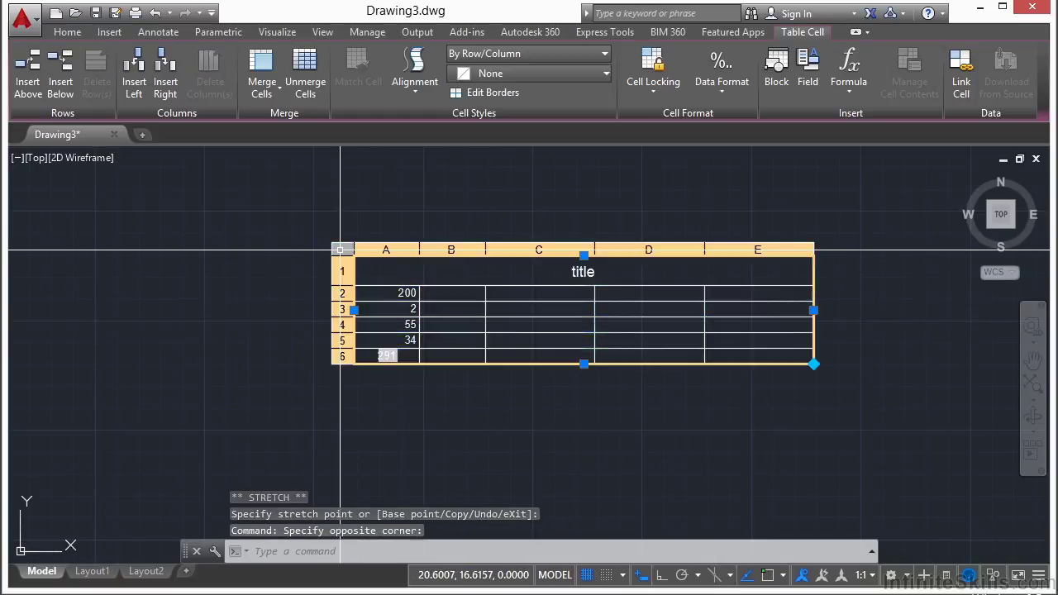
Resize the table's overall width and row height, undoing the auto-fill to restore the values
click(814, 311)
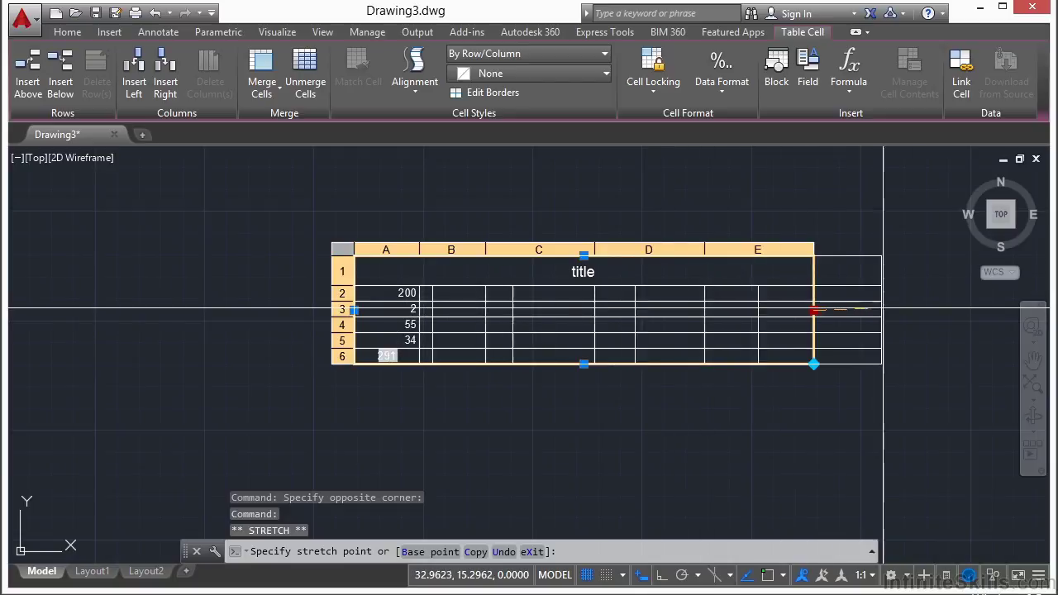
click(677, 310)
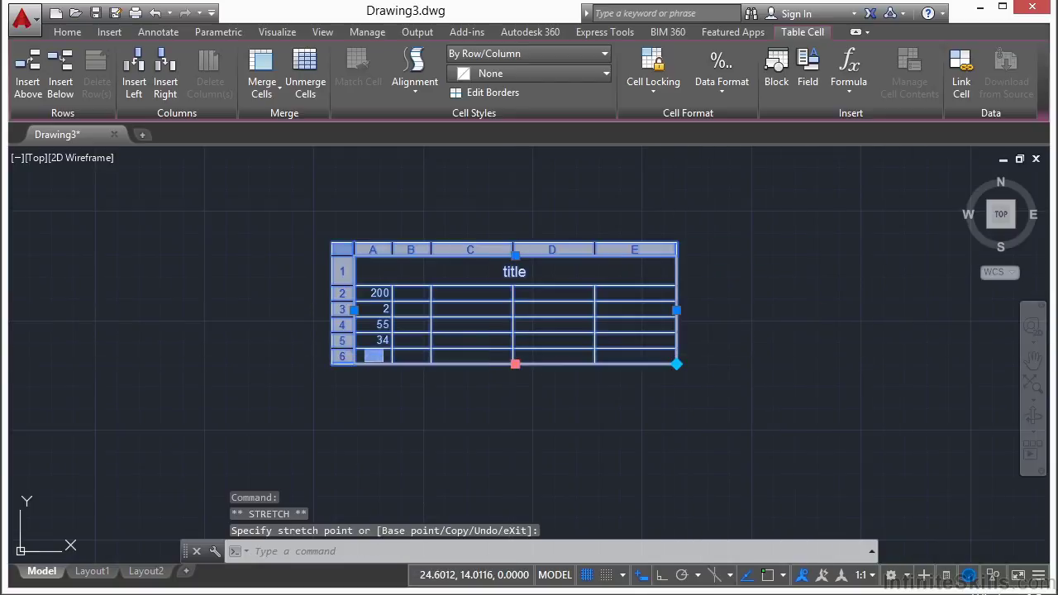
click(677, 409)
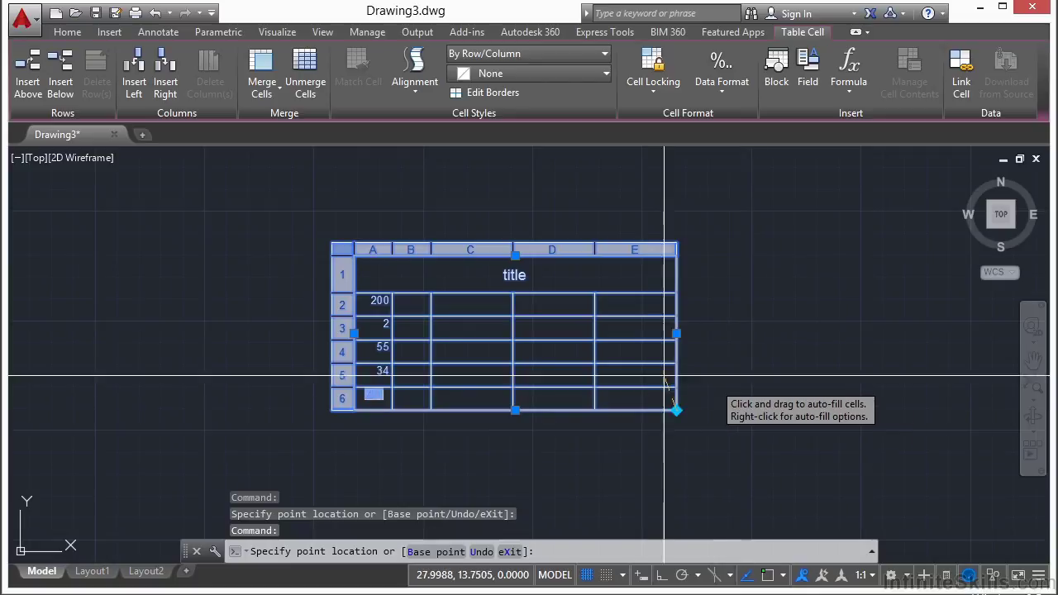
click(744, 370)
click(706, 334)
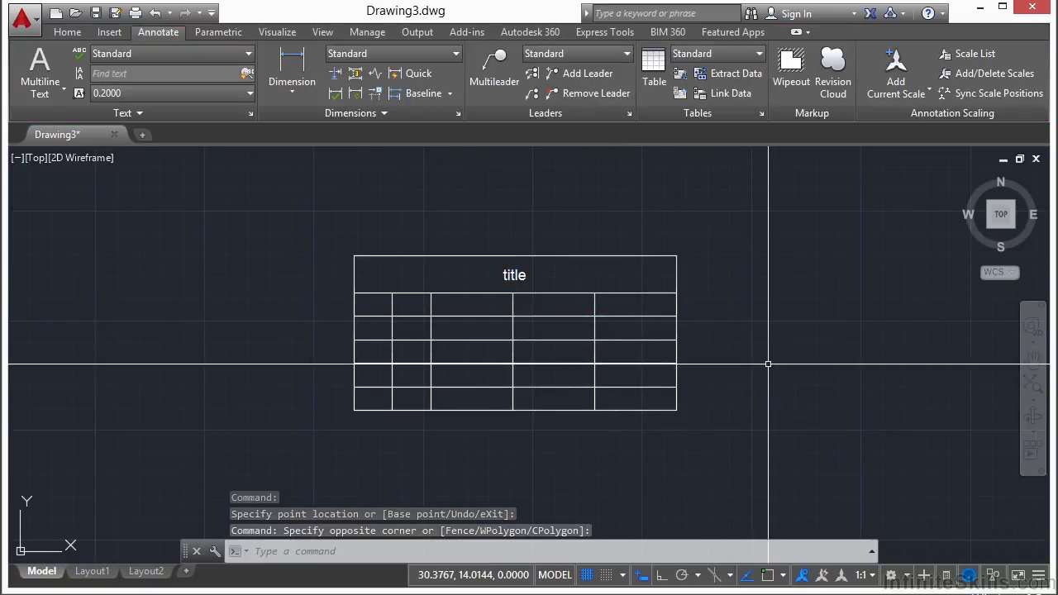
key(ctrl+z)
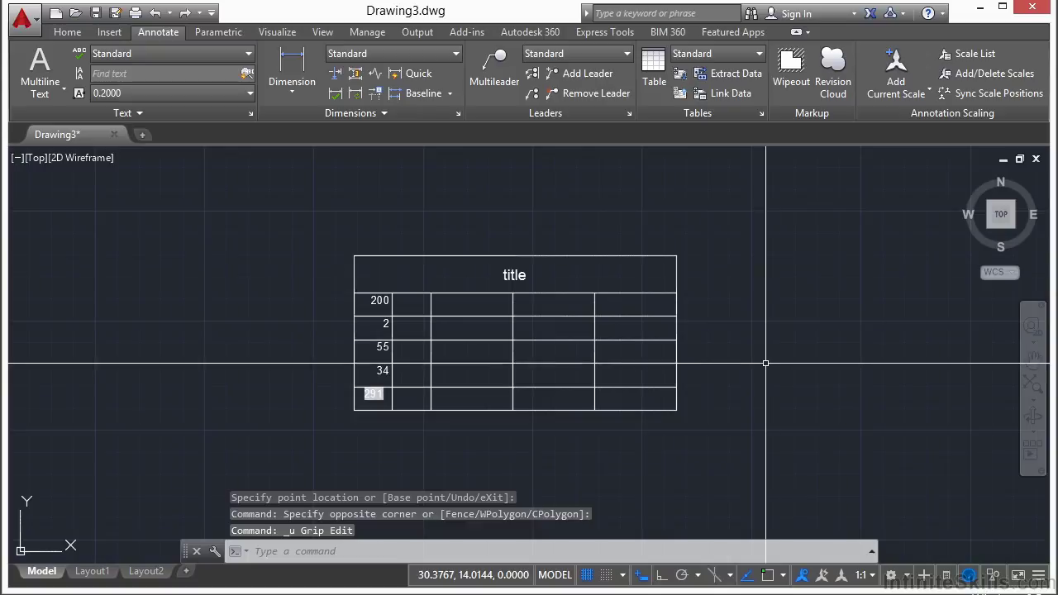
middle_drag(538, 314, 565, 290)
Give cell A2, holding 200, a red background fill
scroll(565, 290, up, 1)
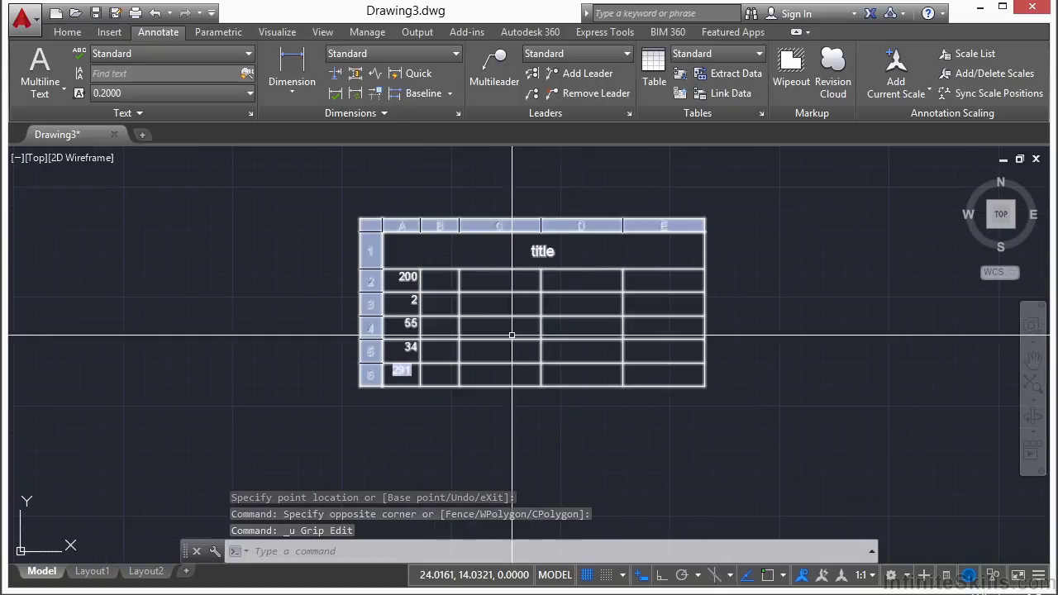
scroll(423, 273, up, 1)
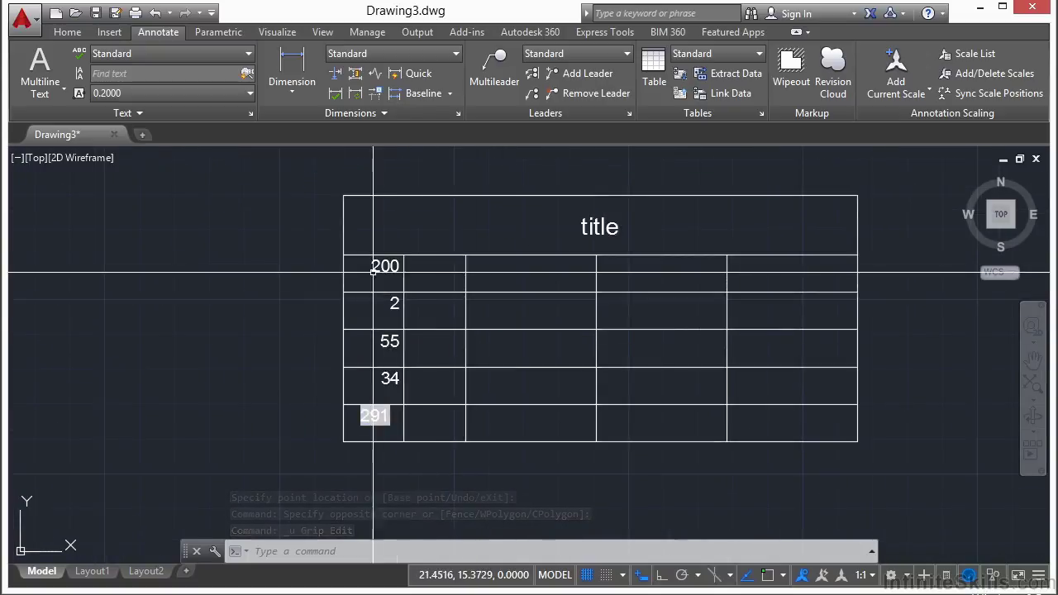
click(384, 284)
right_click(388, 285)
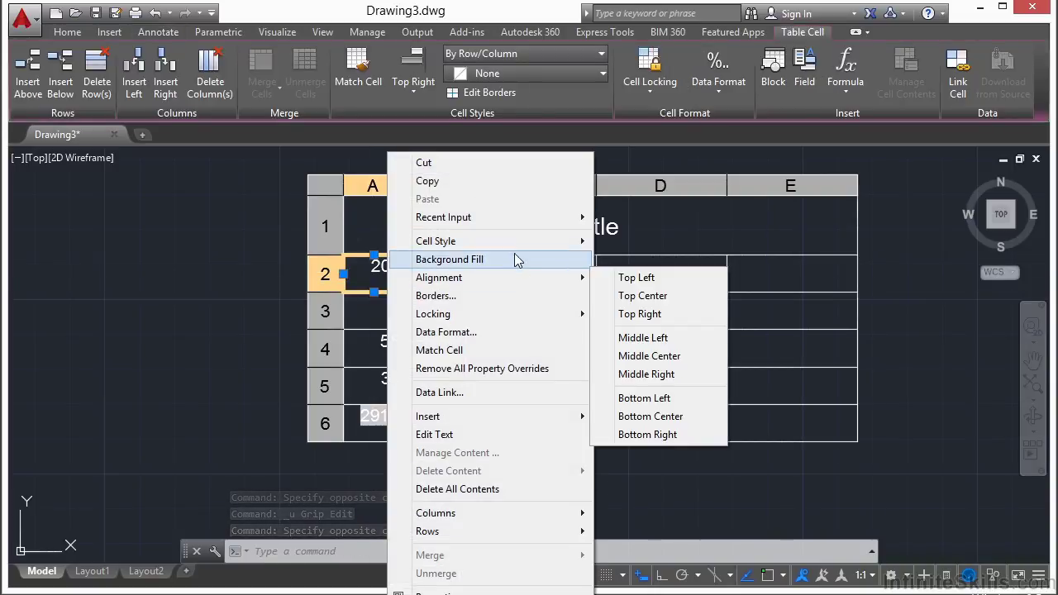
mouse_move(521, 241)
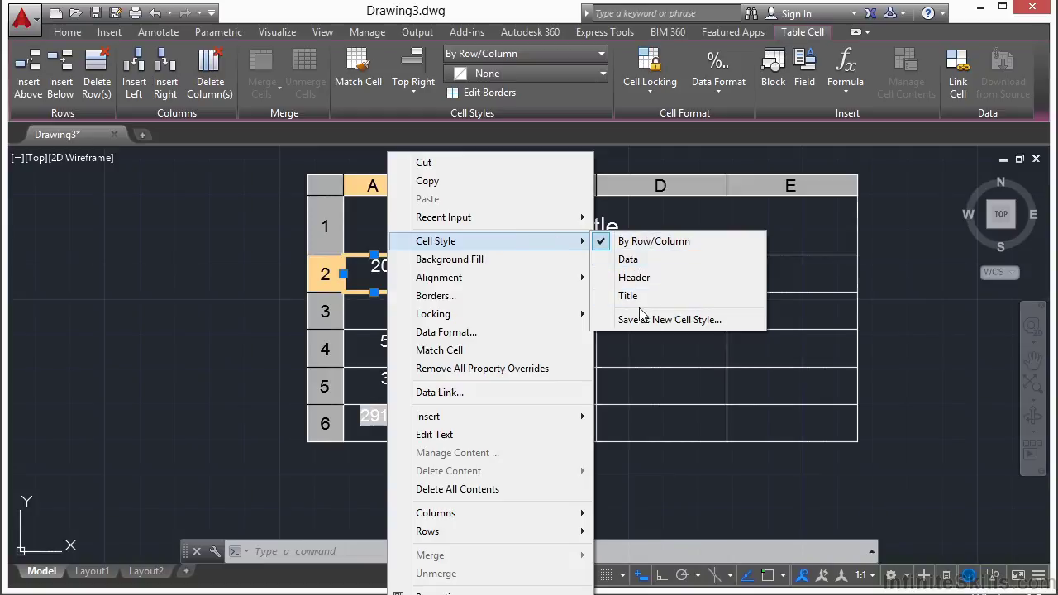
click(473, 262)
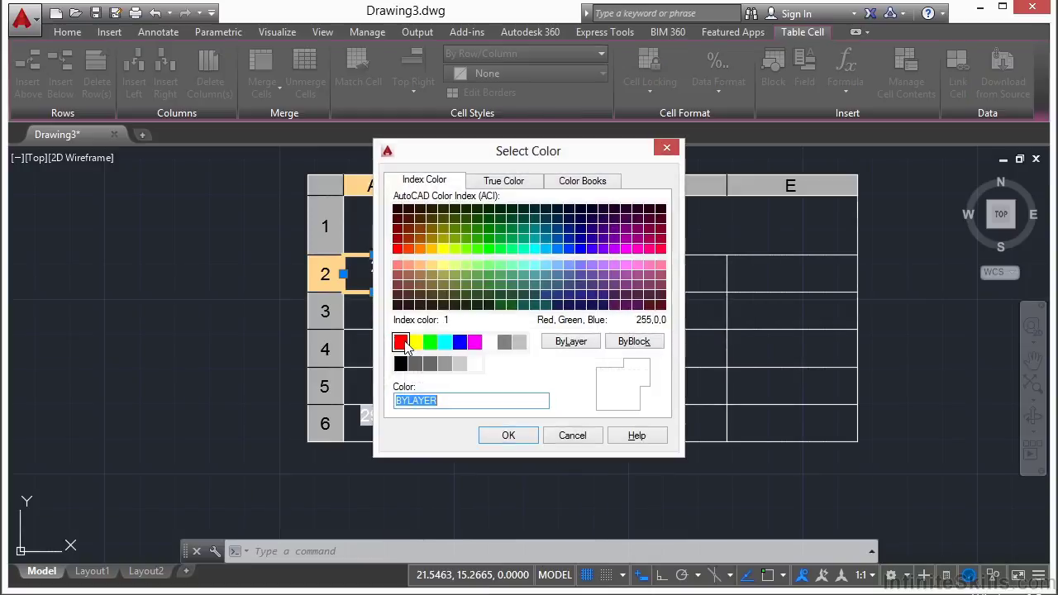
click(506, 436)
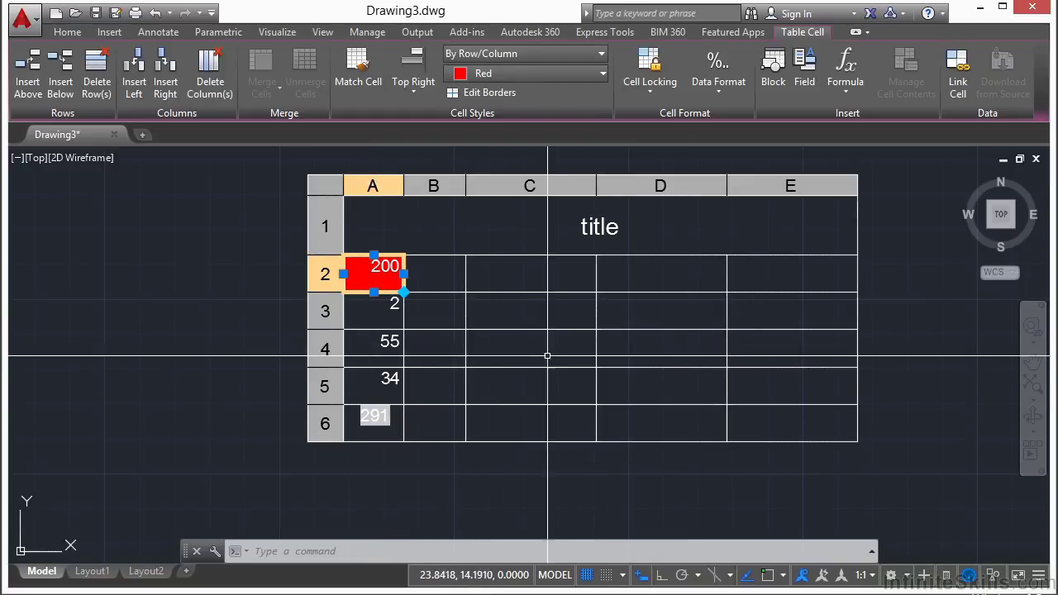
Apply double-line borders with 0.0450 spacing to cells A2 through D5
drag(373, 274, 692, 366)
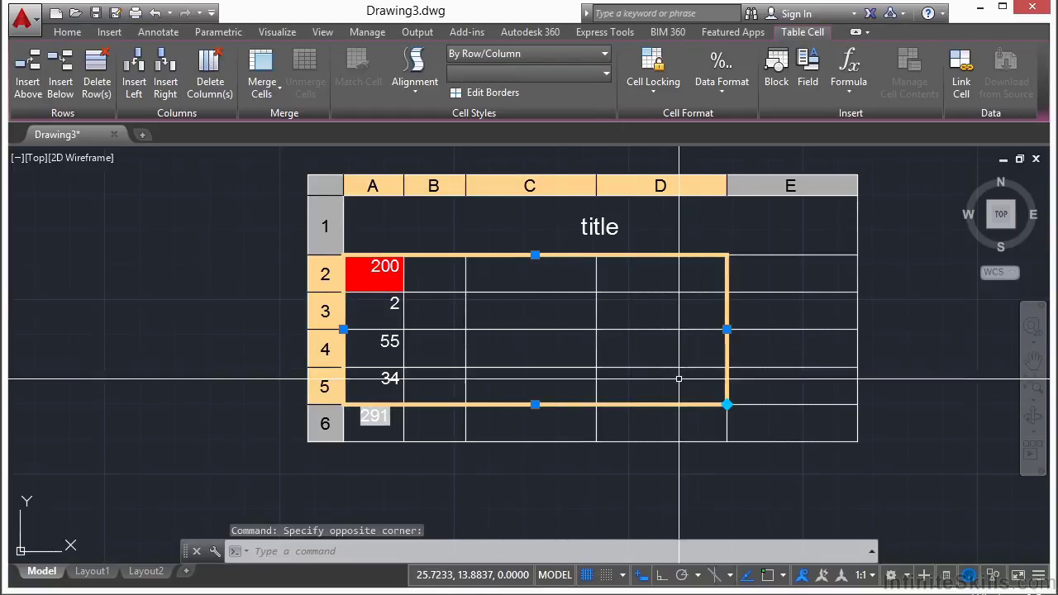
right_click(637, 379)
click(686, 295)
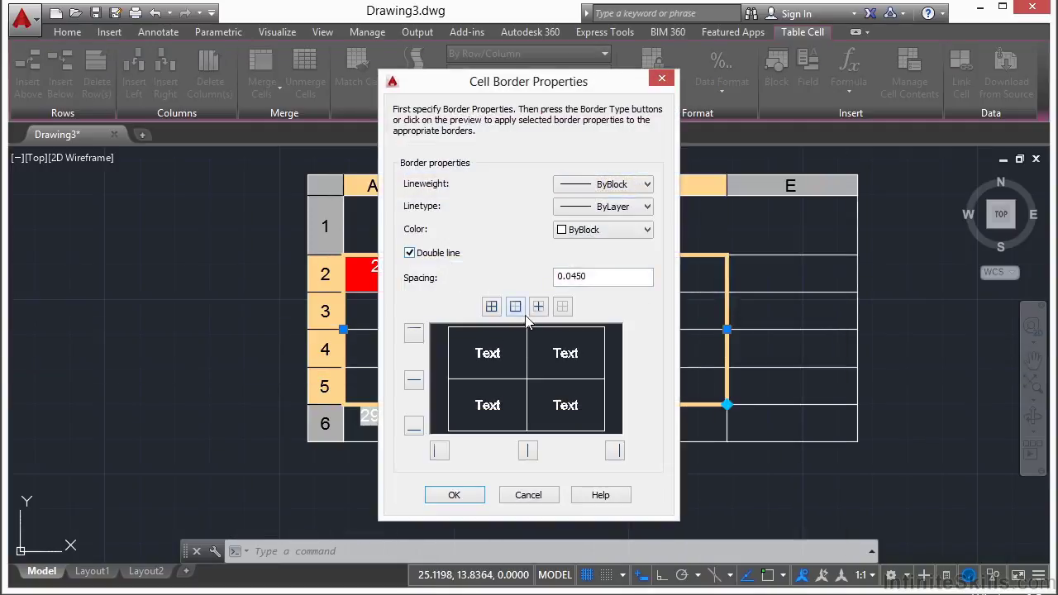
click(477, 498)
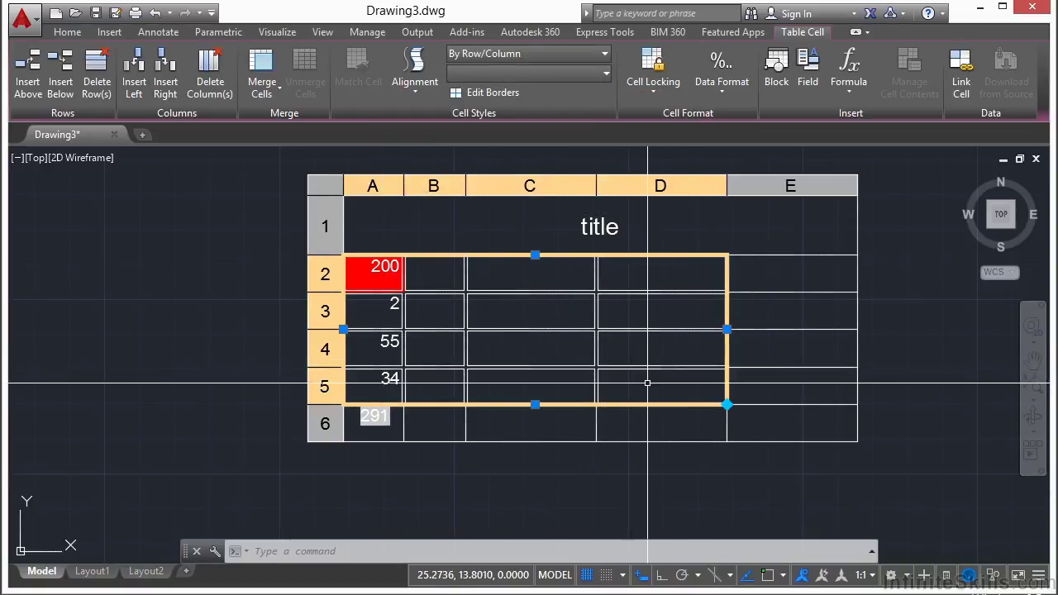
right_click(648, 381)
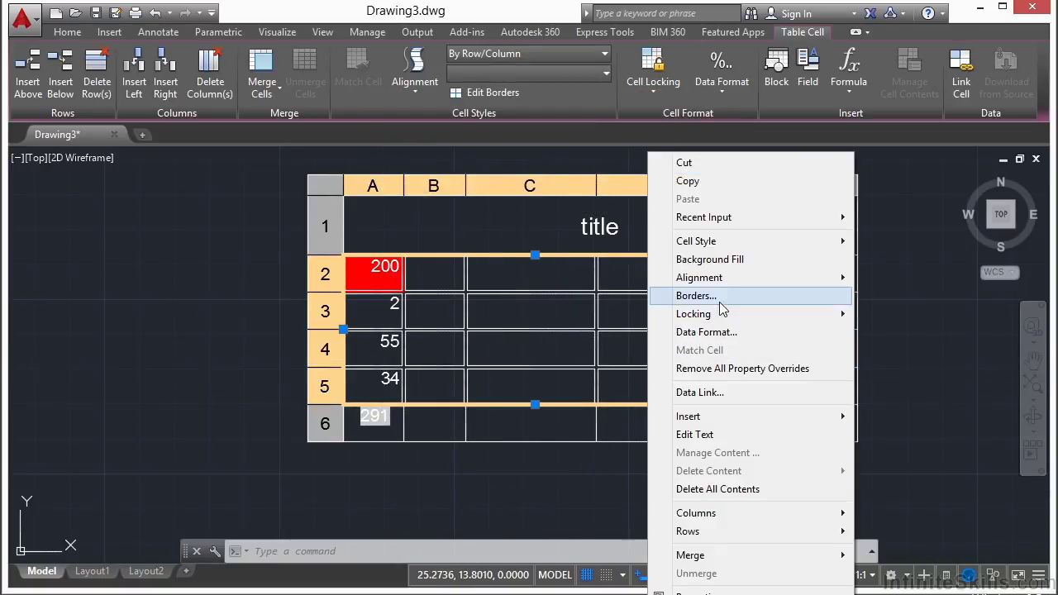
Give cells A2 to D5 a colour 250 background fill, replacing an initial yellow fill
click(730, 261)
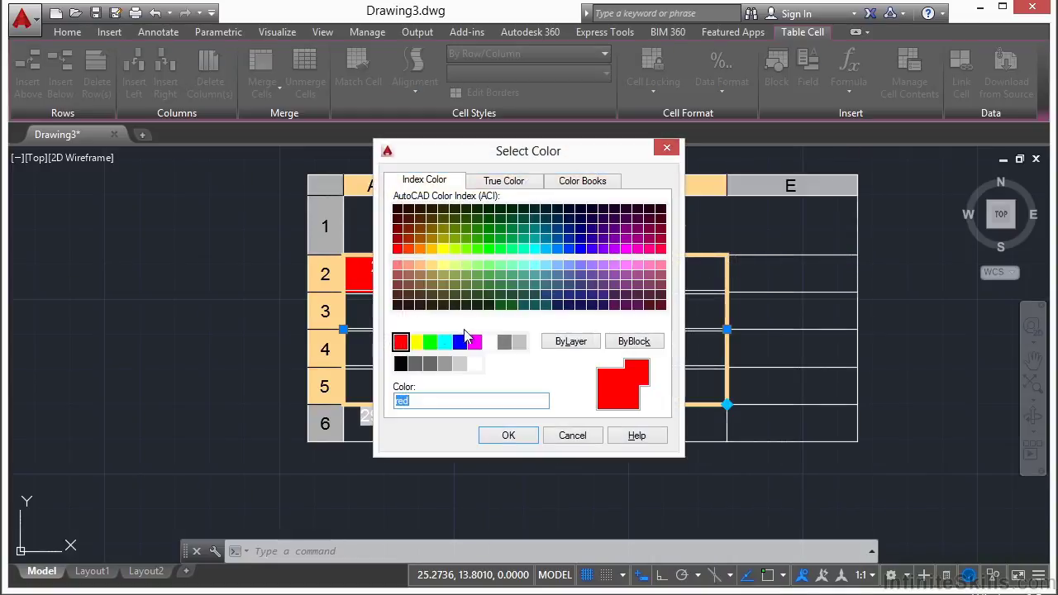
click(415, 343)
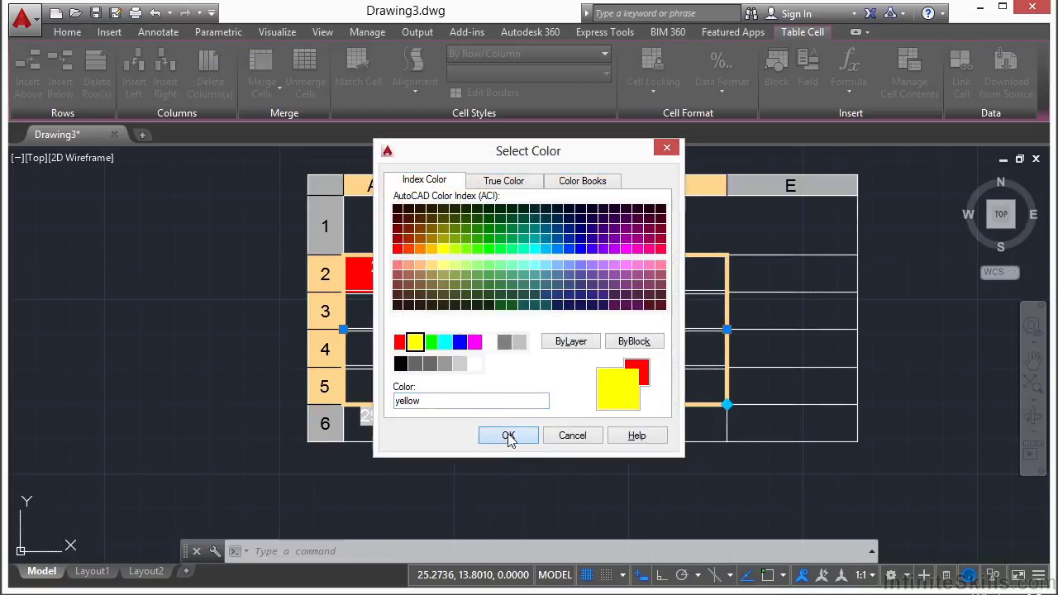
click(509, 436)
right_click(584, 369)
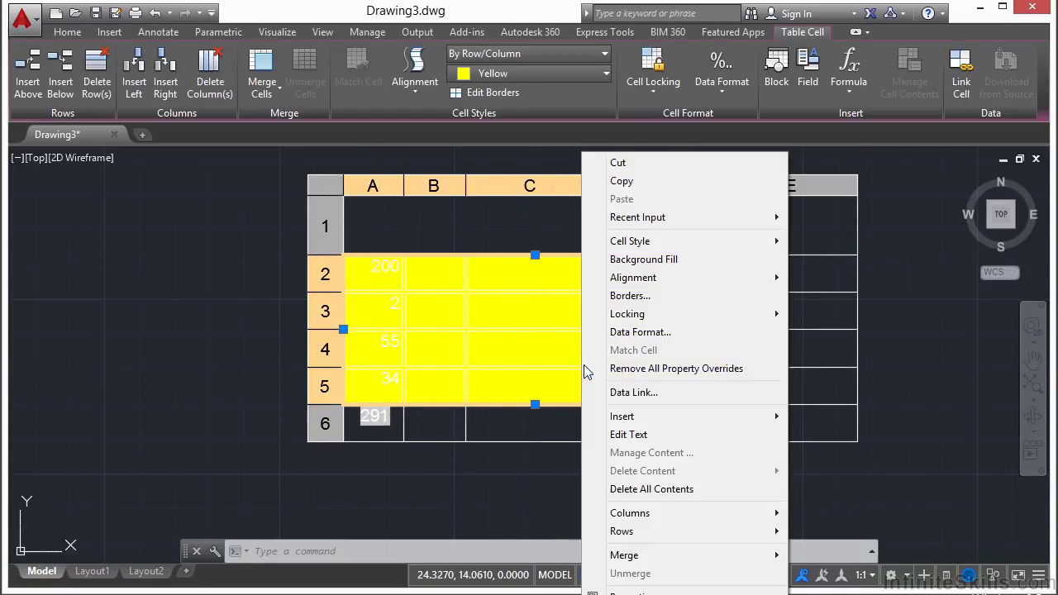
click(642, 262)
click(404, 361)
click(500, 434)
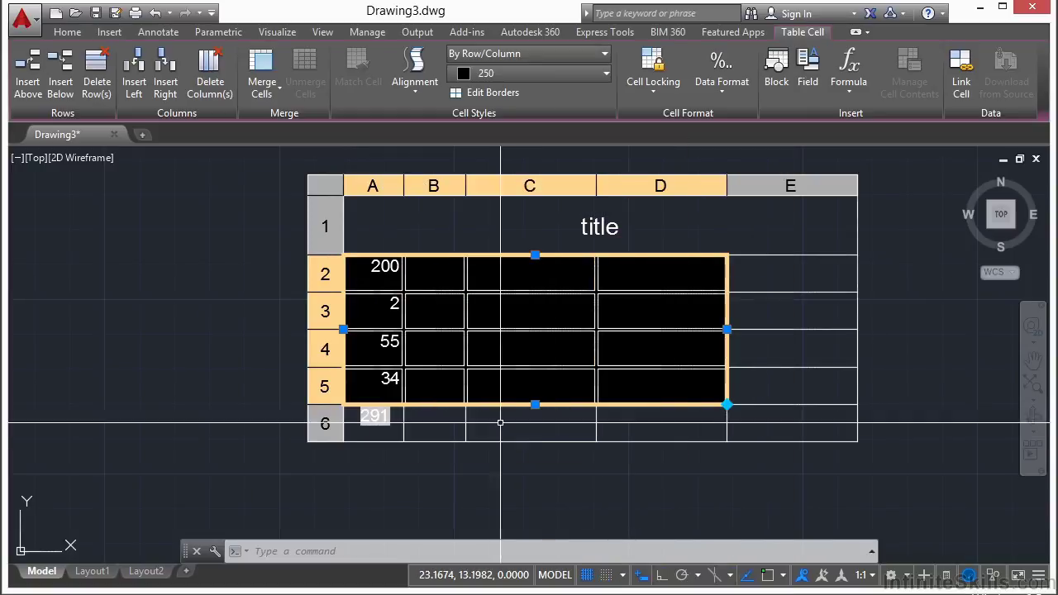
Centre the numbers in cells A2 to D5 with Middle Center alignment
right_click(660, 360)
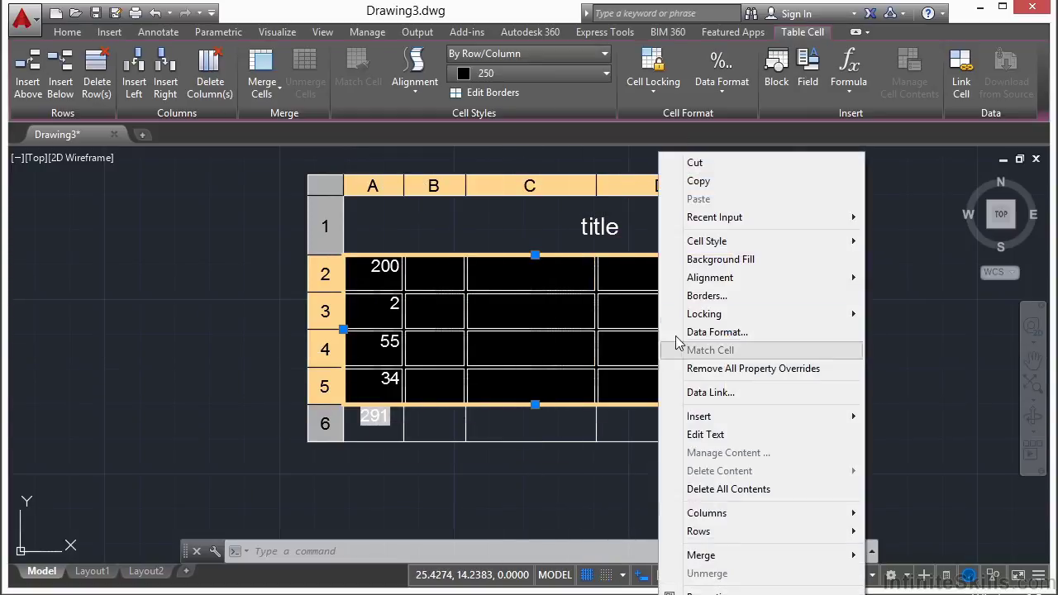
mouse_move(667, 282)
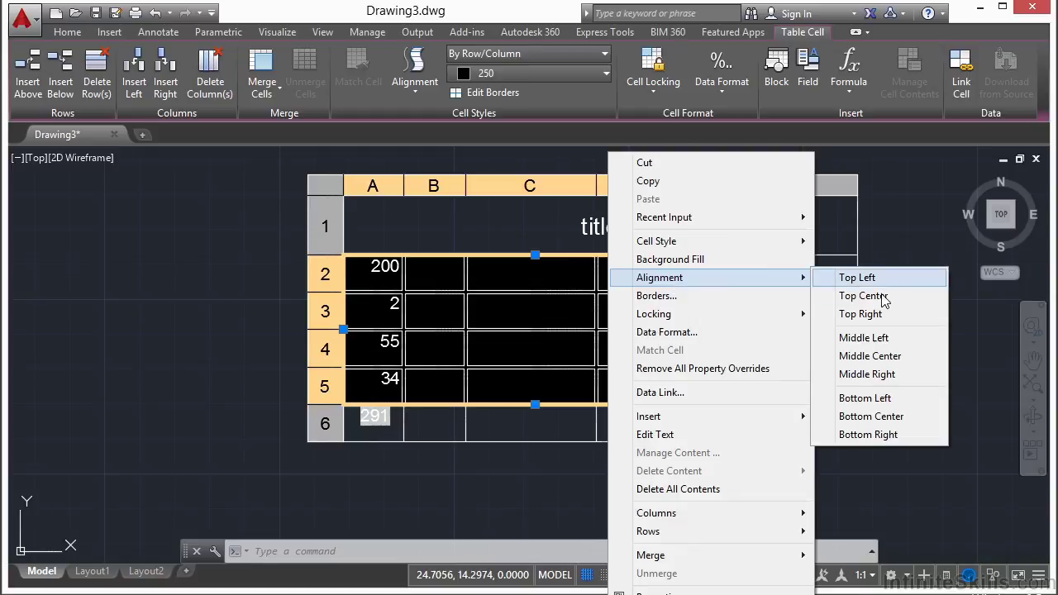
click(877, 356)
click(442, 347)
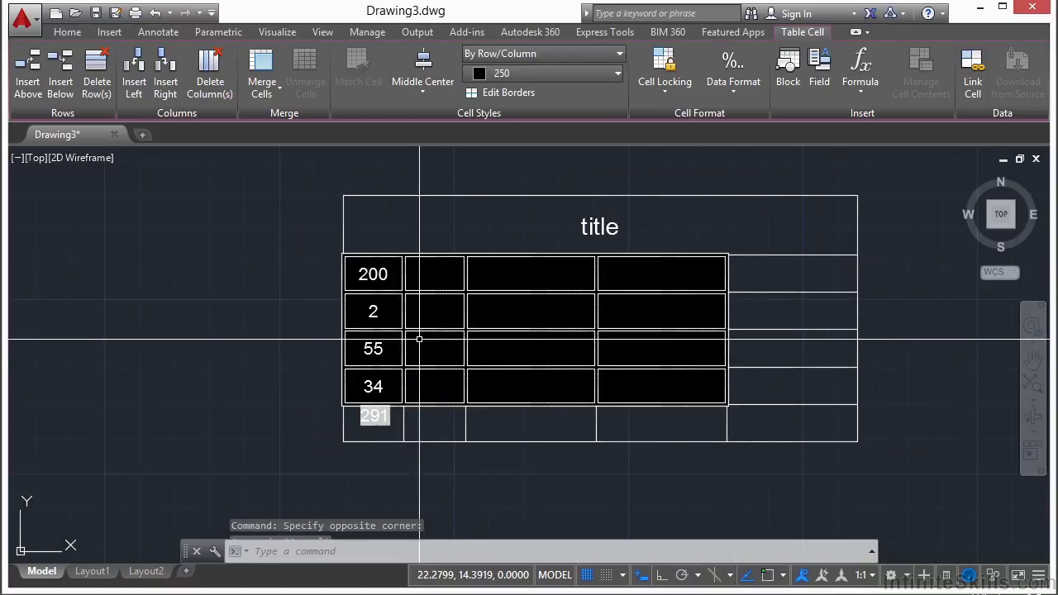
key(Escape)
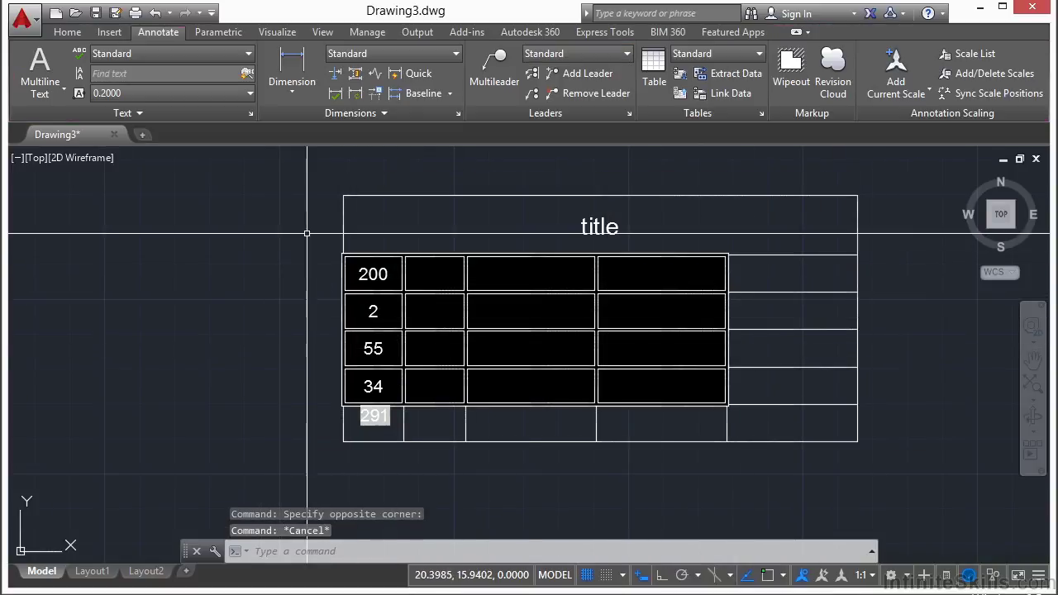
Insert an empty row above the row containing 200
scroll(300, 236, down, 2)
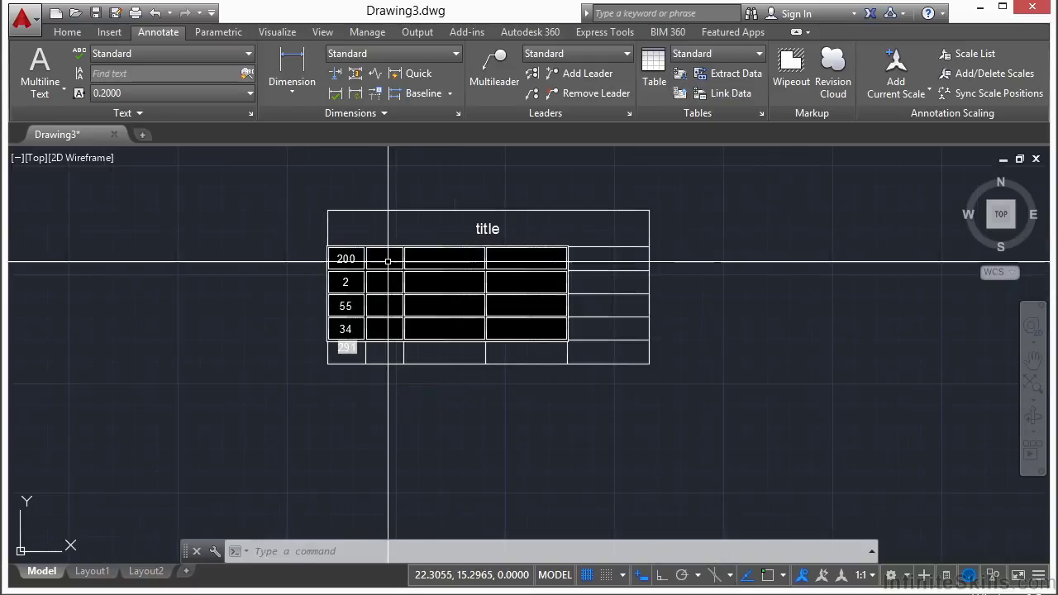
click(329, 259)
click(315, 259)
right_click(316, 261)
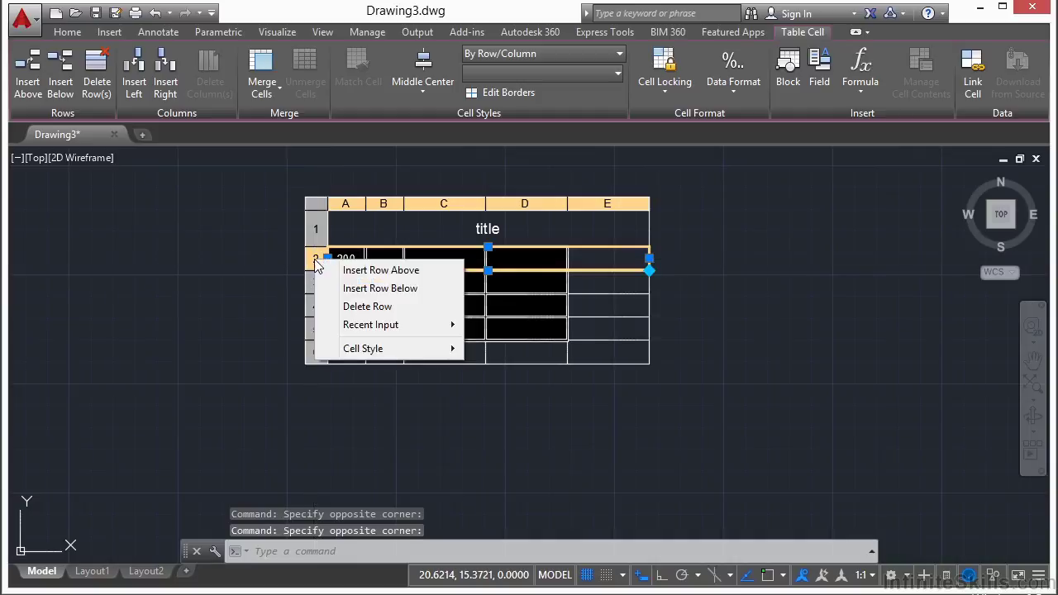
click(380, 271)
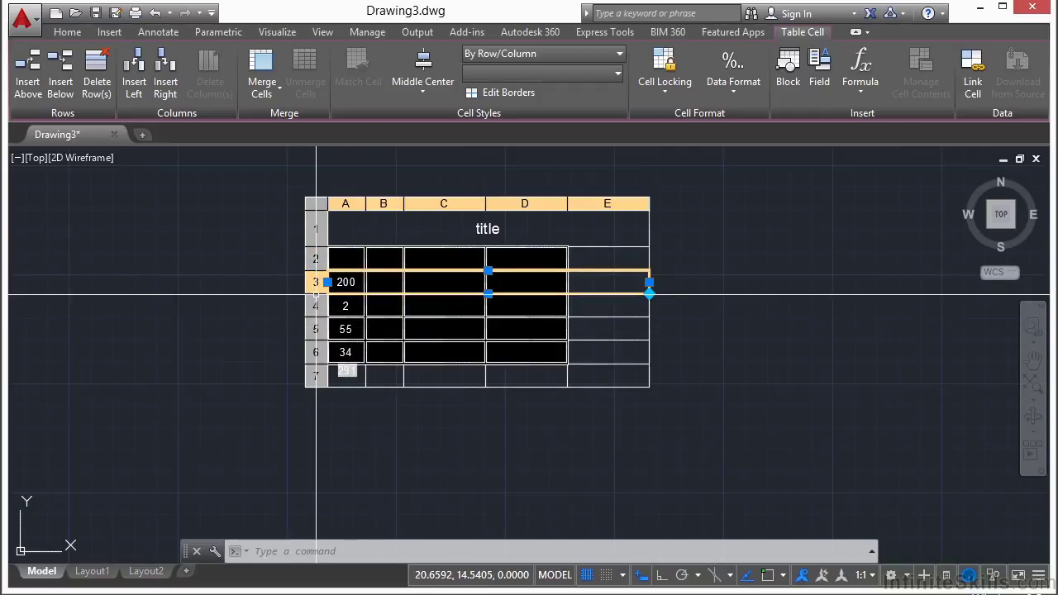
Insert a new column to the right of column A
click(347, 203)
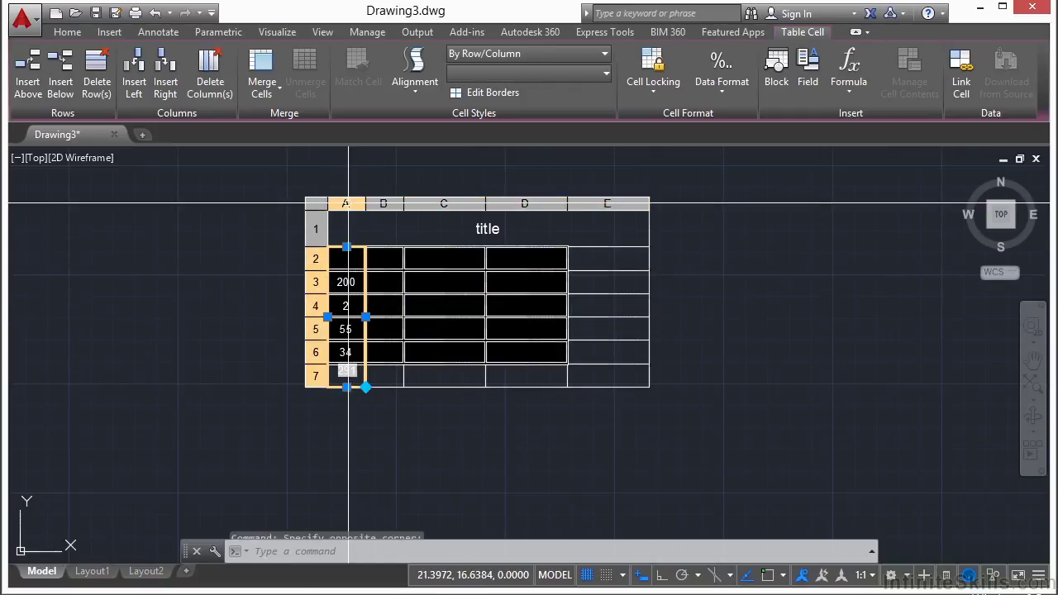
right_click(348, 207)
click(390, 232)
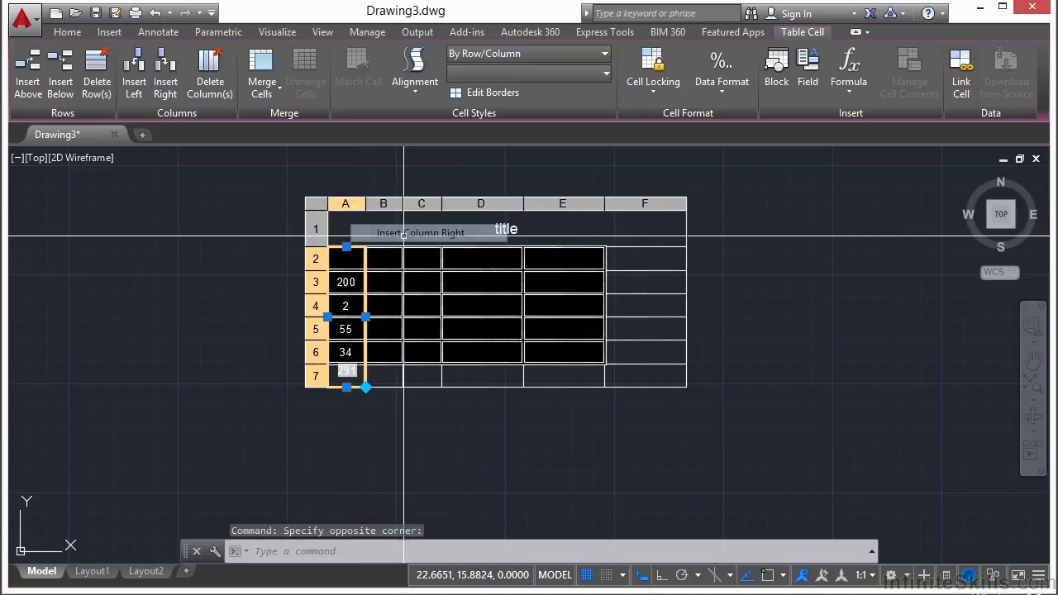
key(Escape)
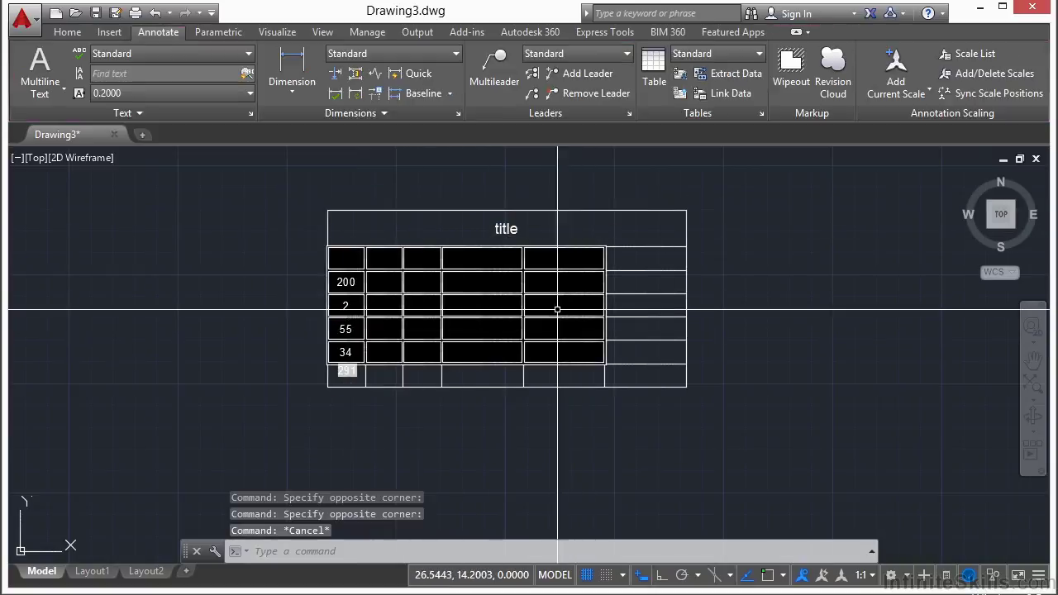
drag(485, 259, 421, 256)
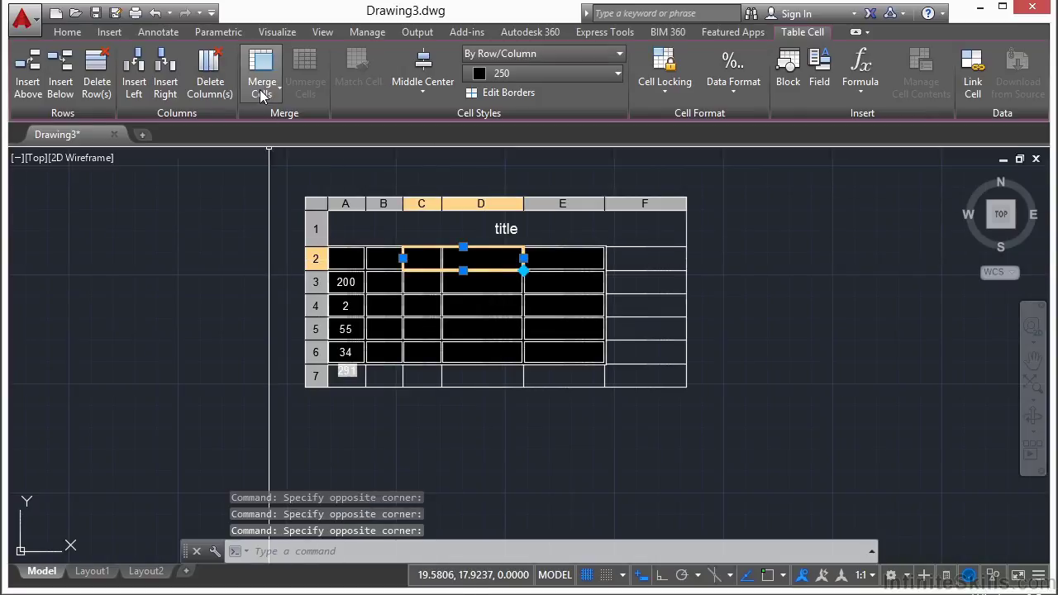
Merge cells C2 and D2 into one cell using Merge All
click(262, 89)
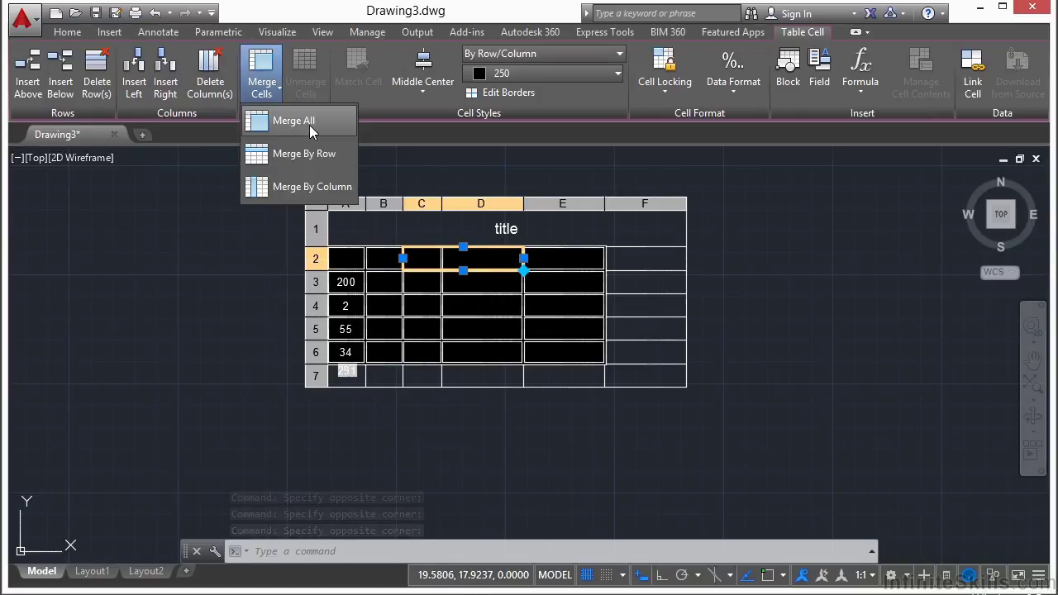
click(294, 122)
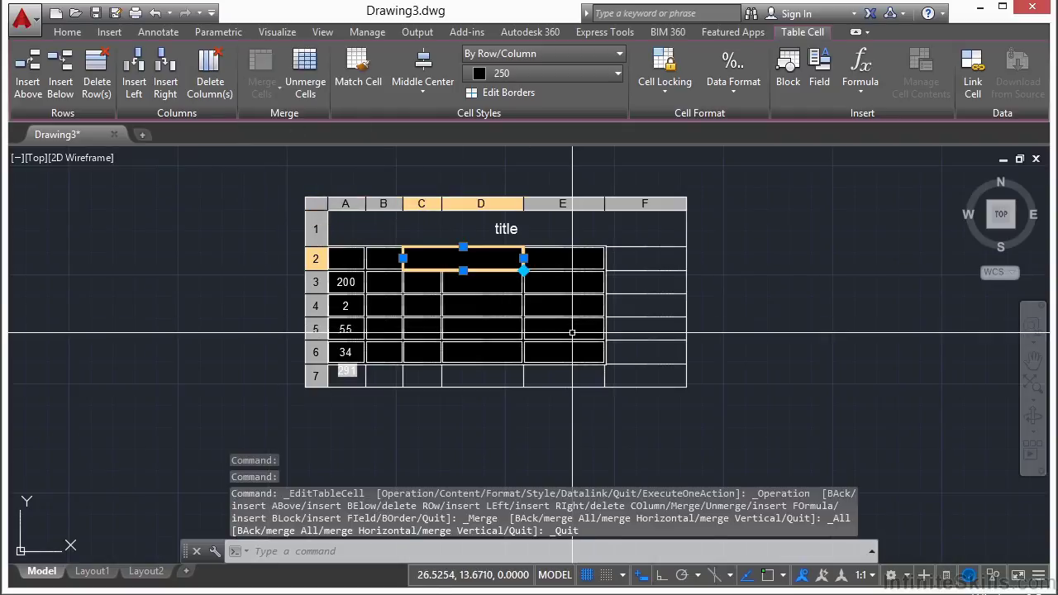
key(Escape)
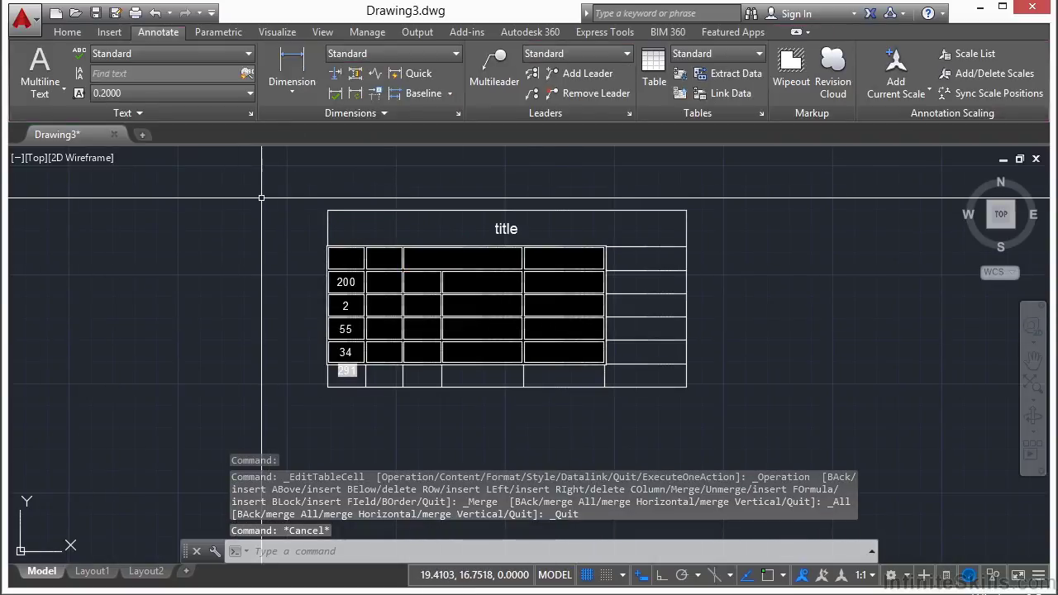